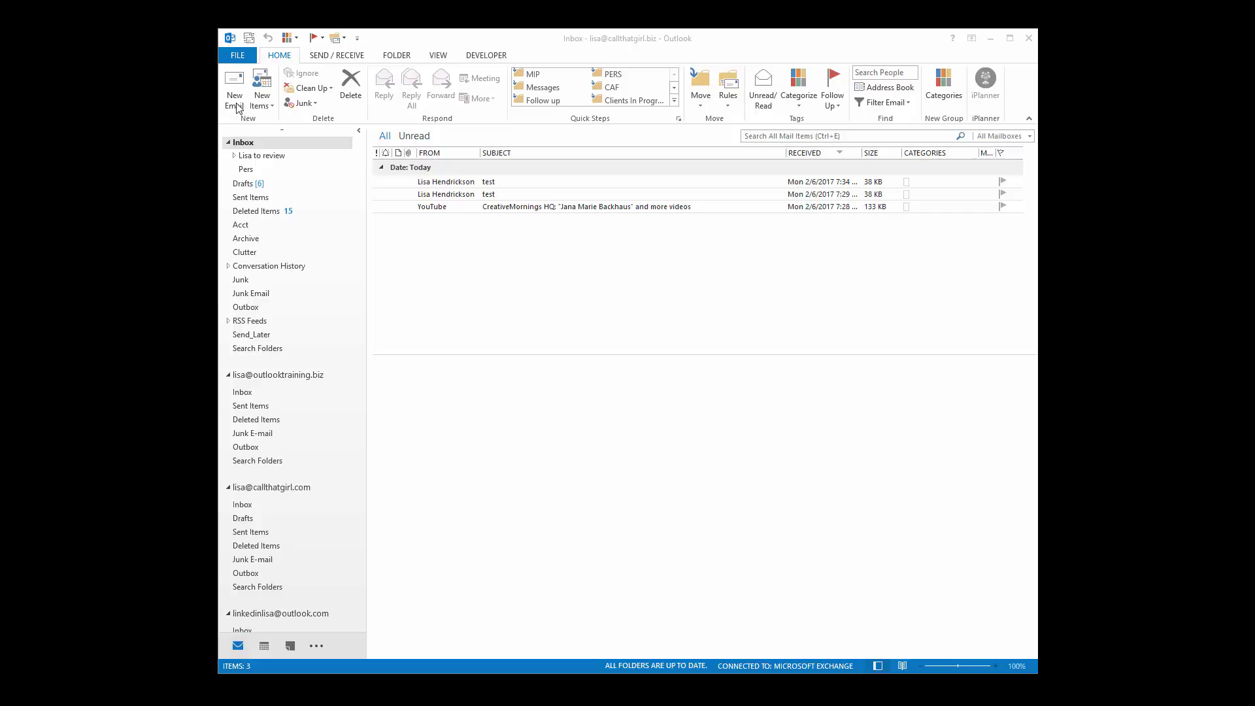
Step: Fill a new email's To field from autocomplete, discard the draft unsaved, and exit Outlook
click(236, 88)
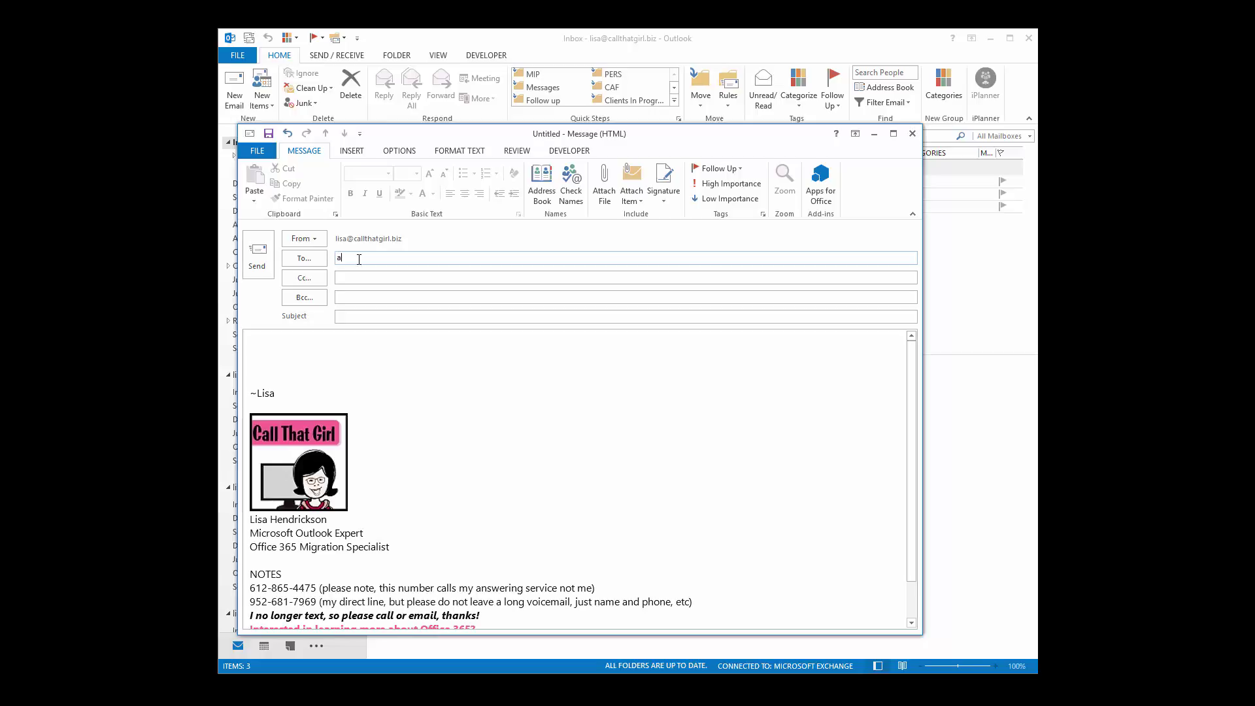
text(d)
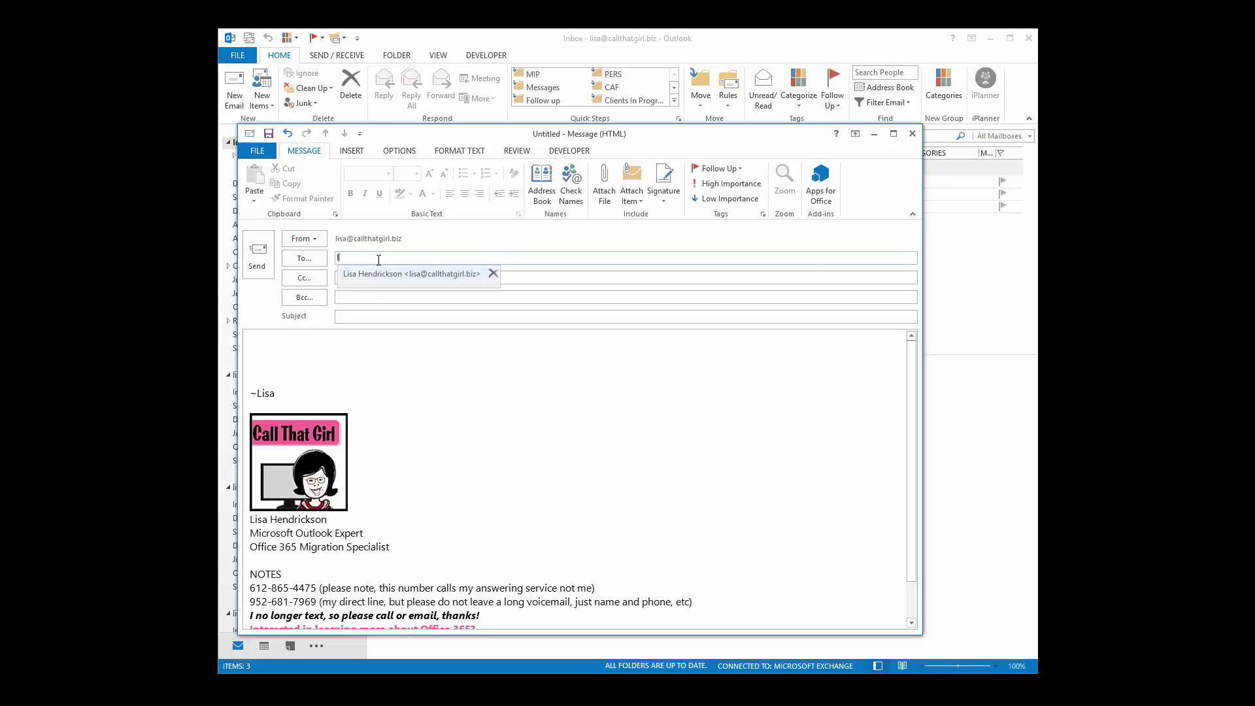
key(Return)
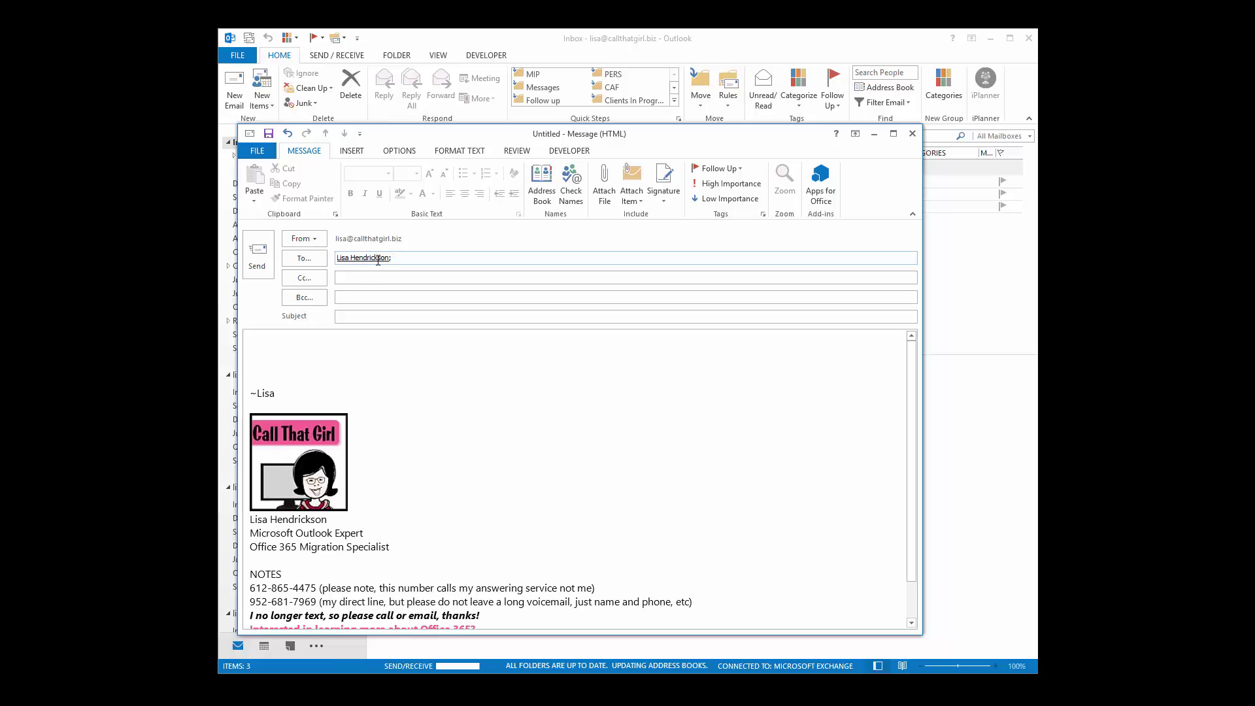
click(911, 133)
click(644, 401)
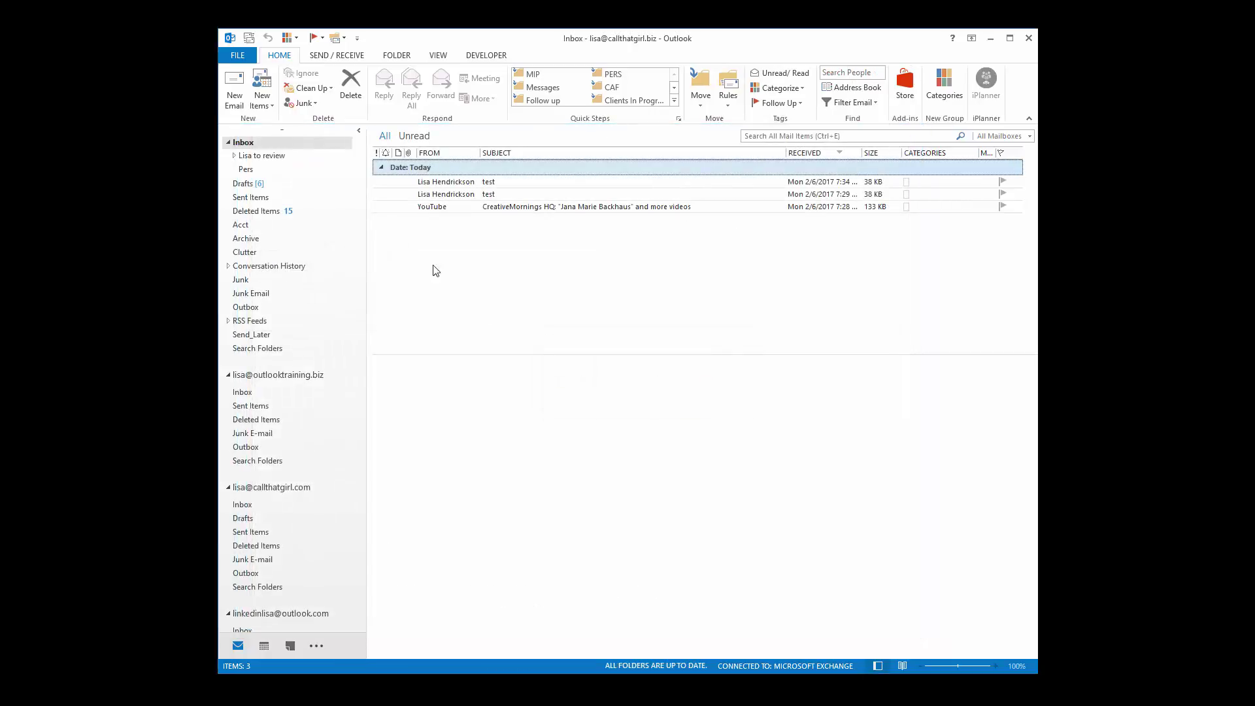
click(236, 57)
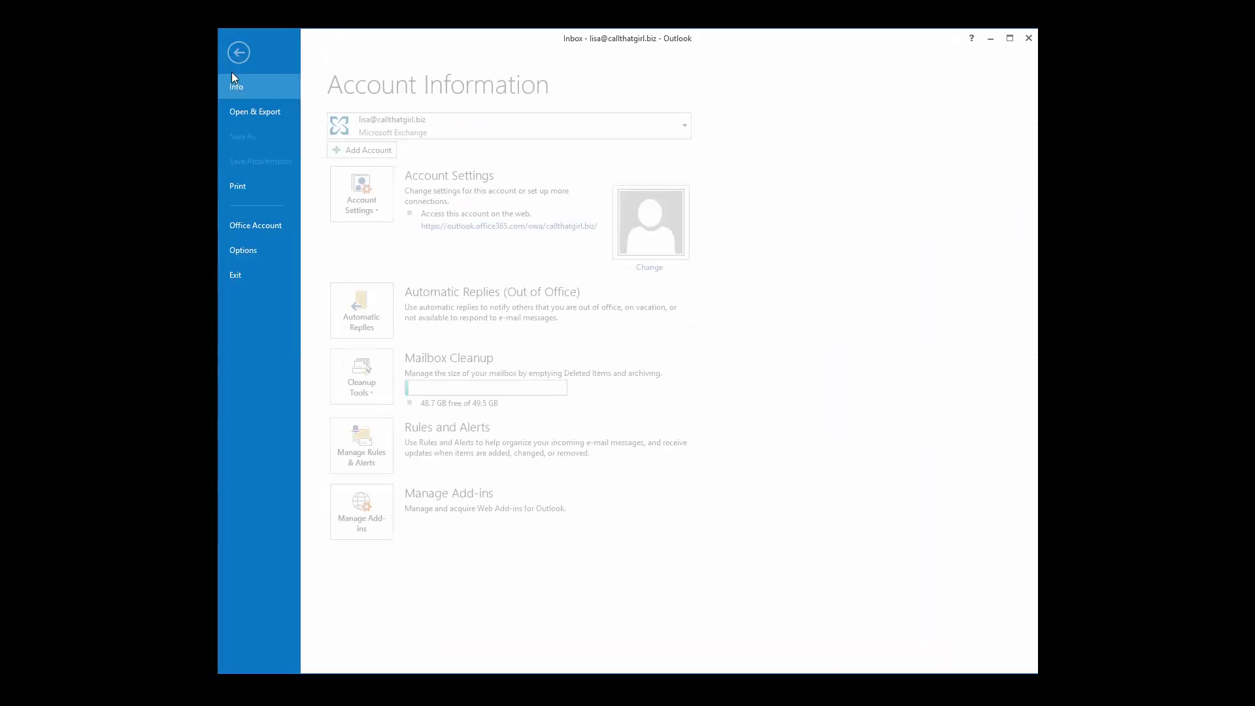
click(246, 277)
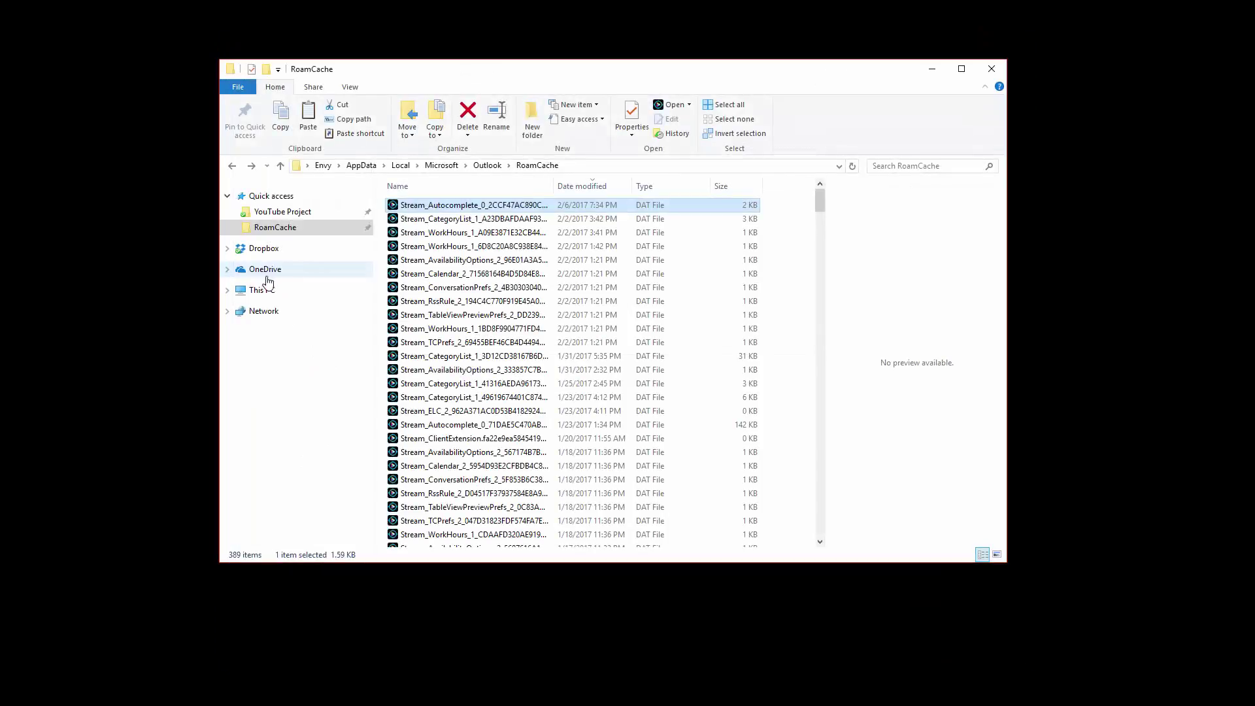
Step: Show RoamCache's full path, confirm hidden items are shown, and sort newest first
click(583, 166)
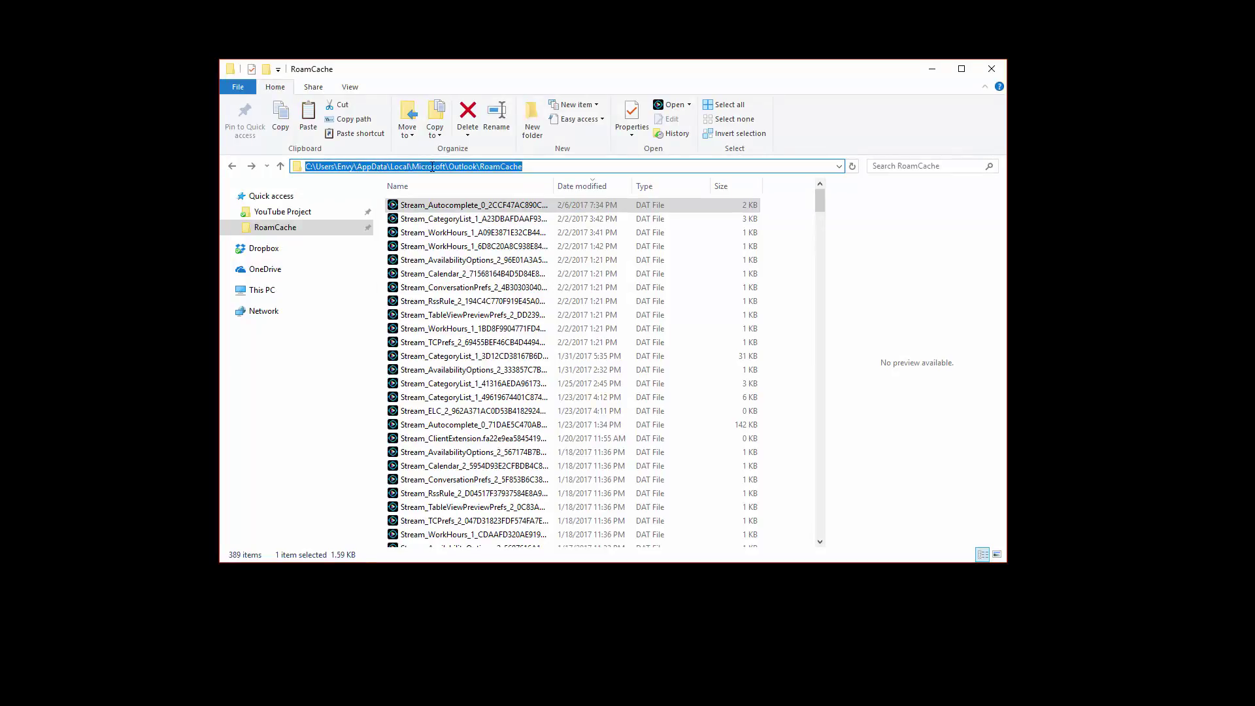
click(350, 87)
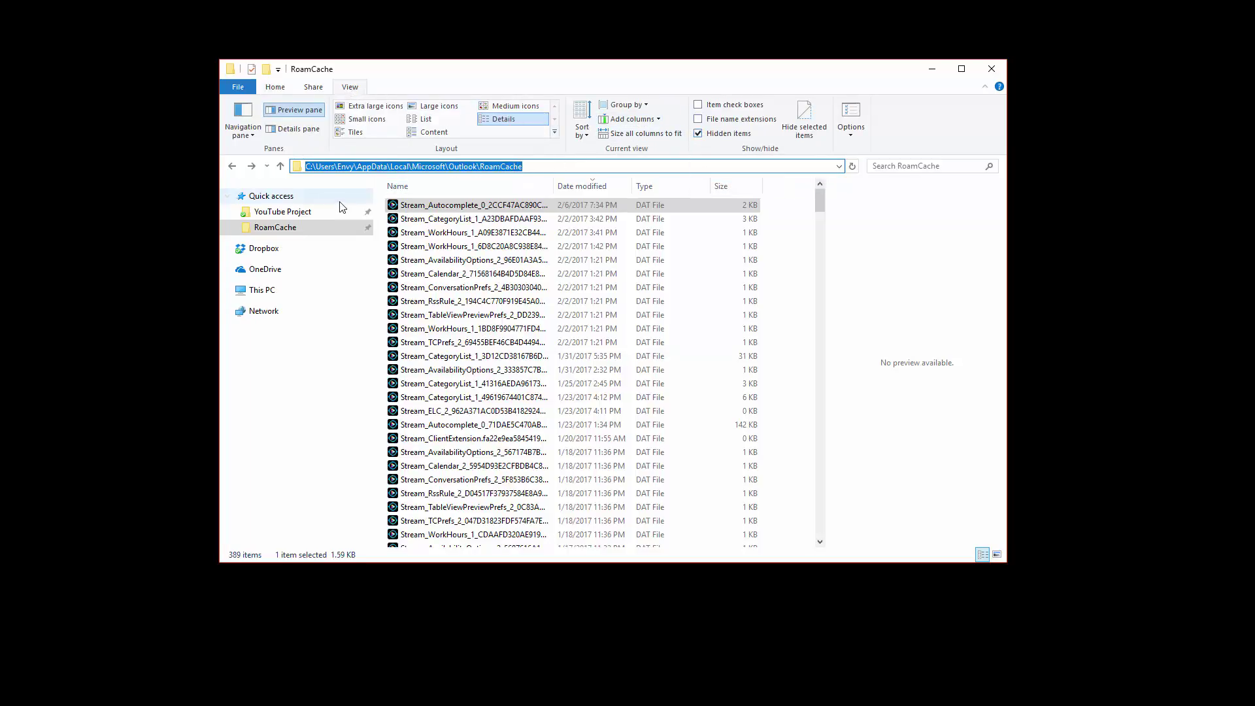
click(529, 166)
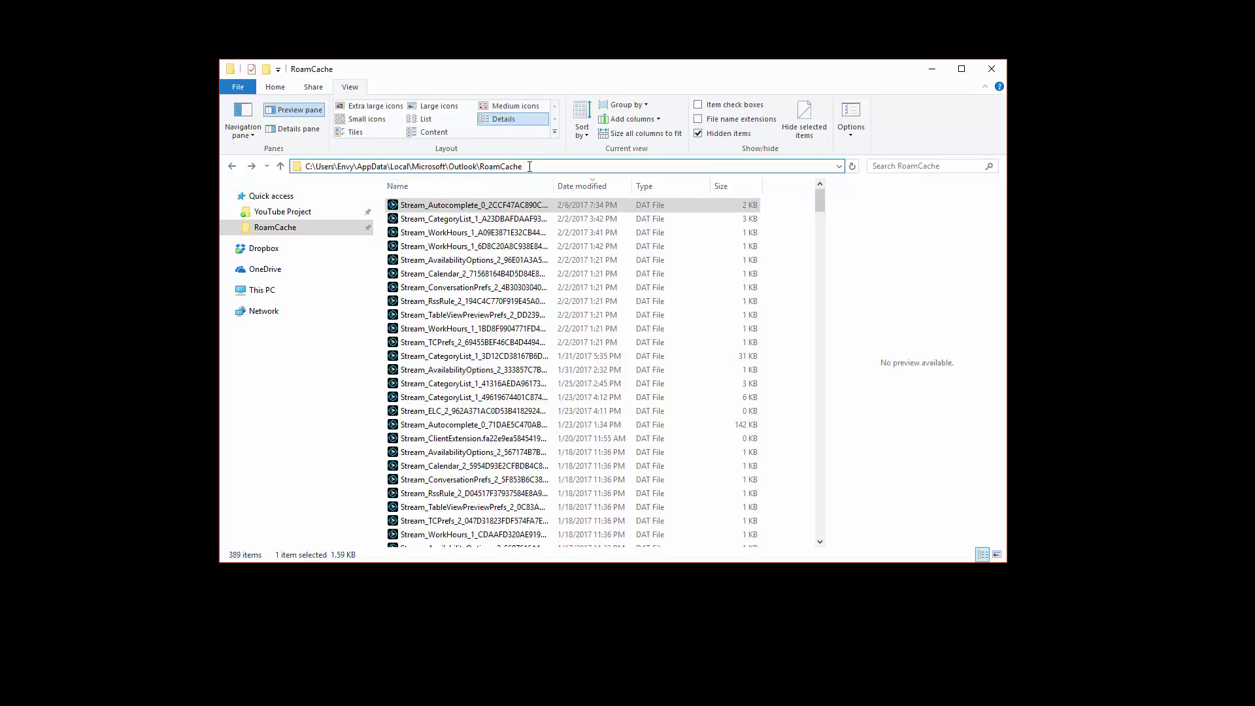
click(581, 186)
click(581, 187)
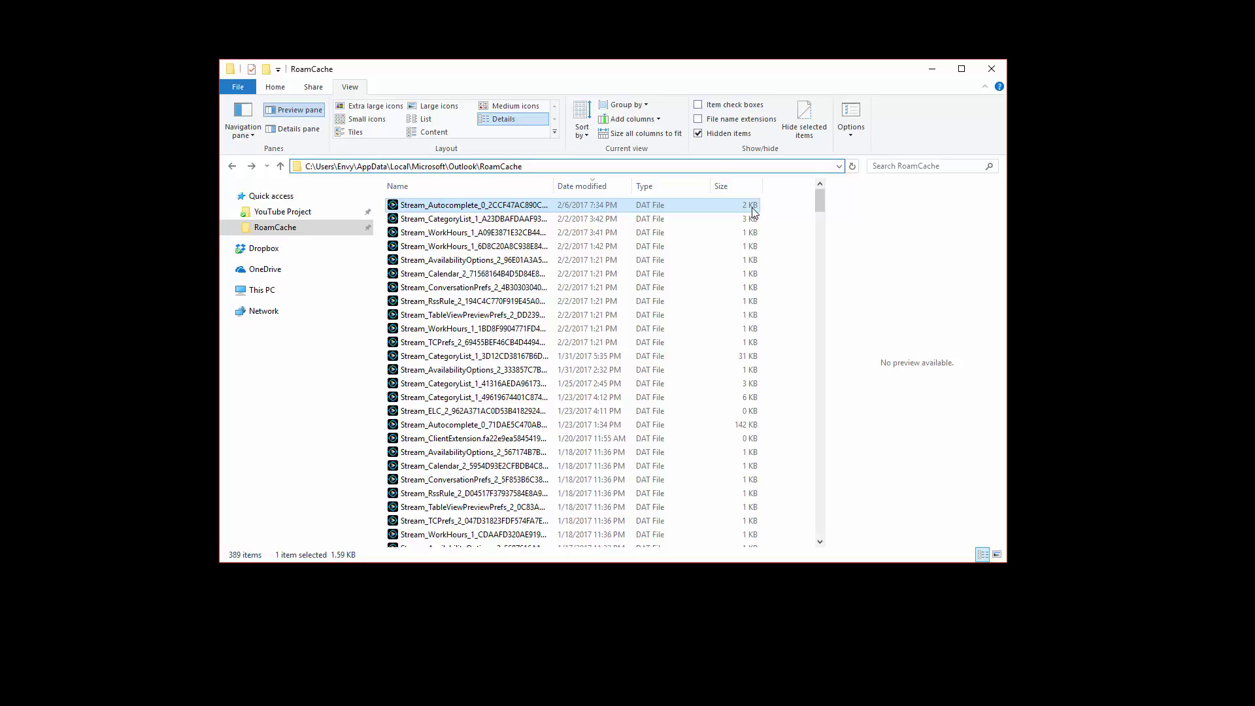
key(alt+d)
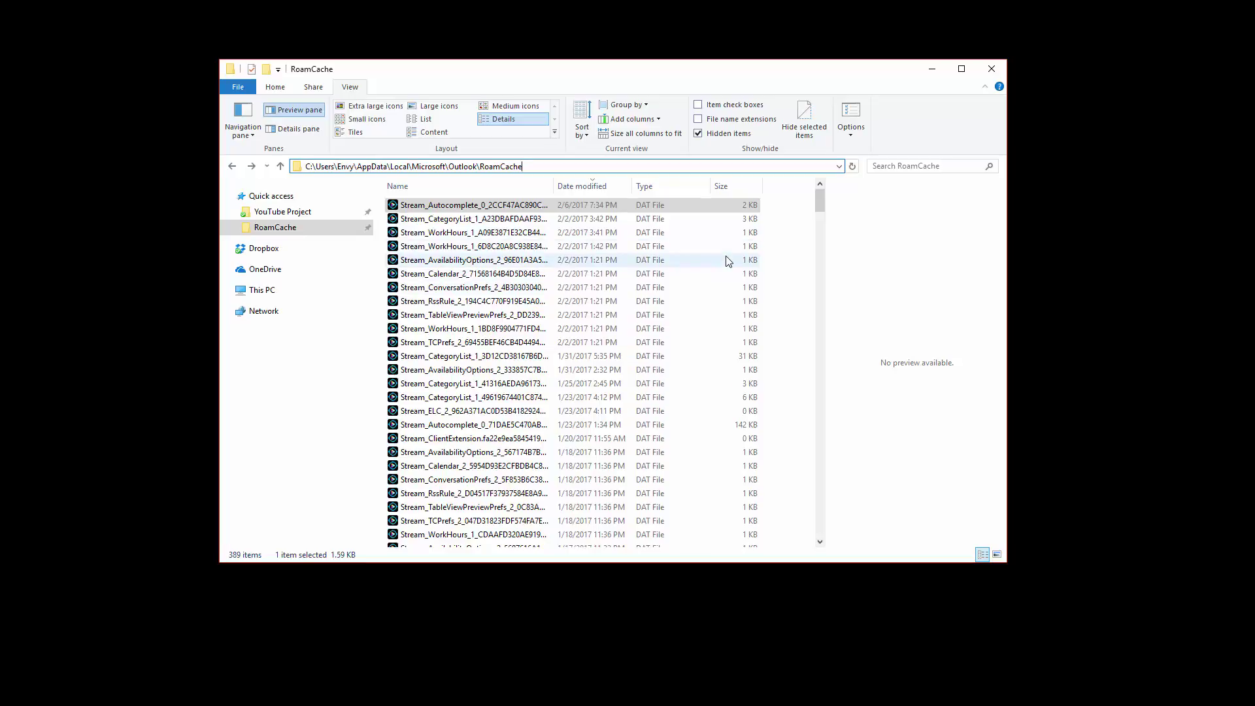
scroll(723, 263, down, 3)
scroll(723, 263, down, 3)
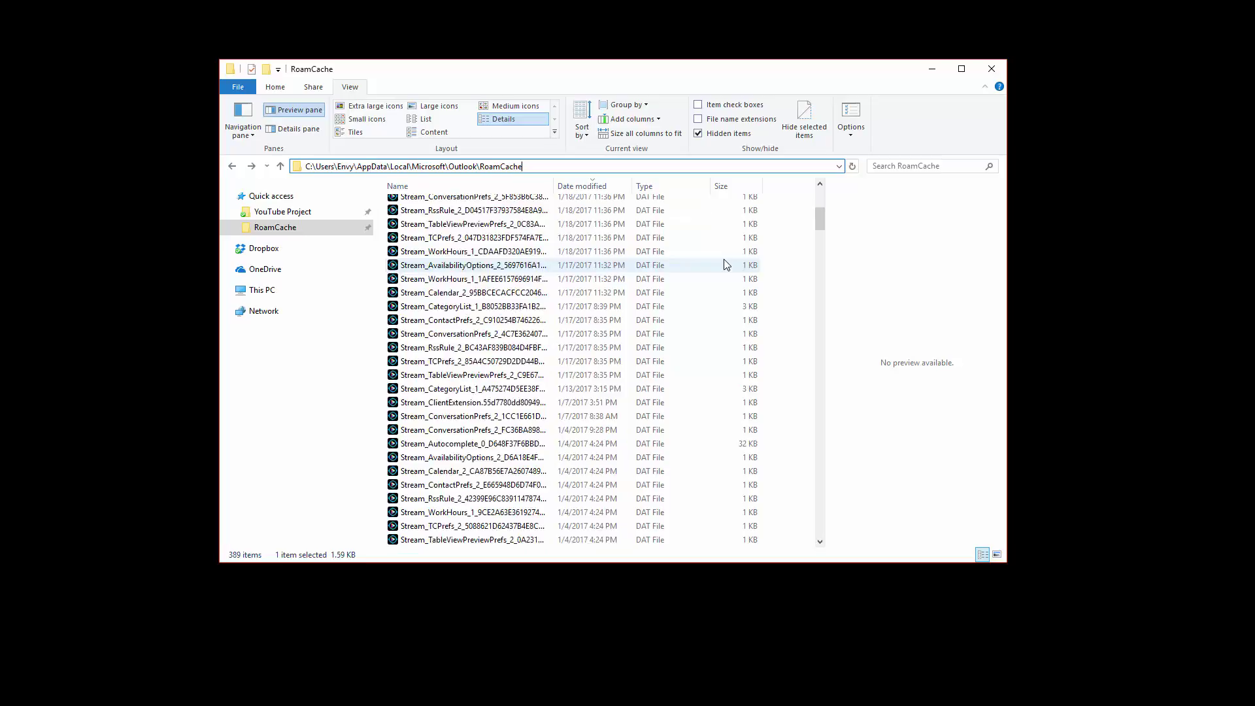
scroll(723, 263, down, 3)
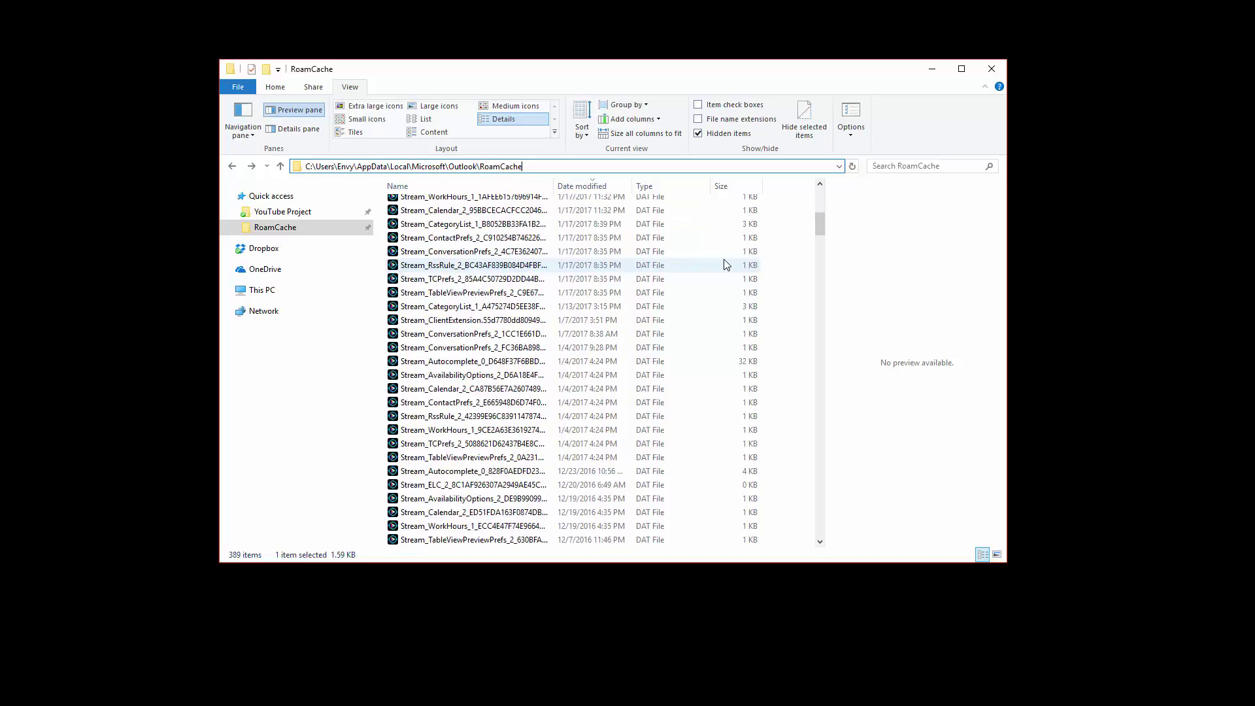
scroll(724, 263, down, 3)
scroll(723, 263, down, 3)
scroll(724, 263, down, 3)
scroll(724, 263, down, 3)
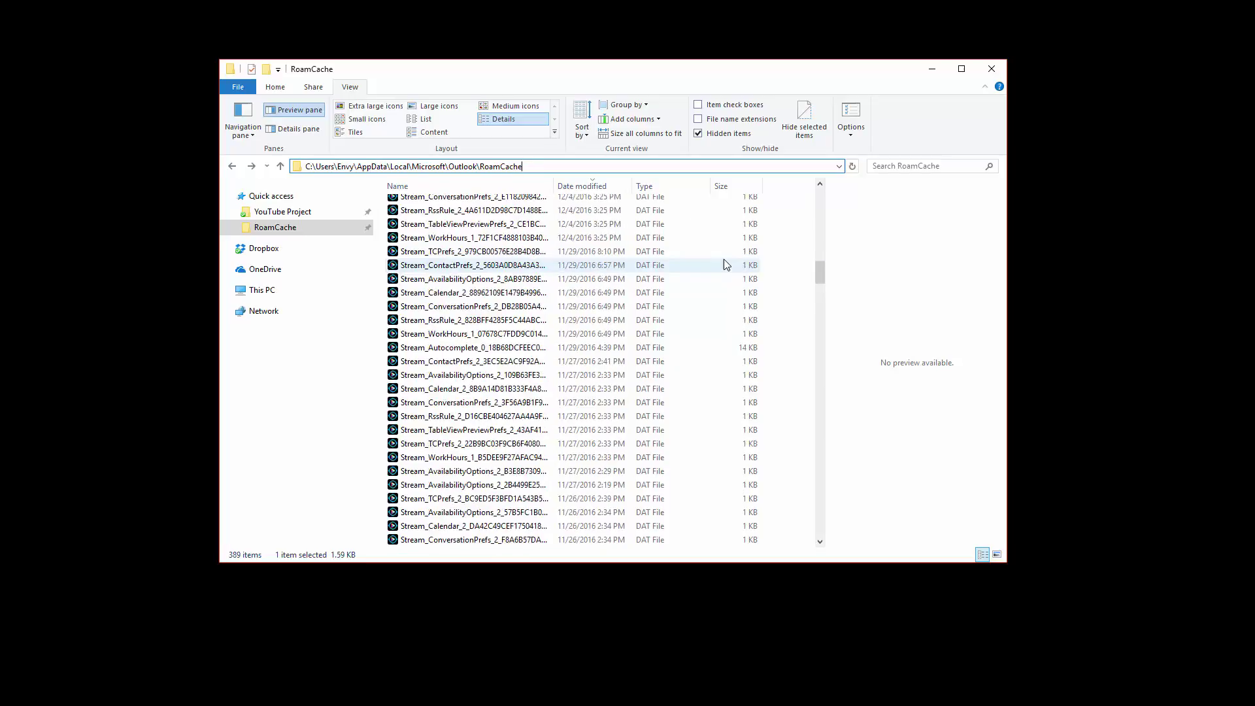
scroll(724, 263, down, 3)
scroll(723, 263, down, 3)
scroll(724, 263, down, 3)
scroll(723, 263, down, 3)
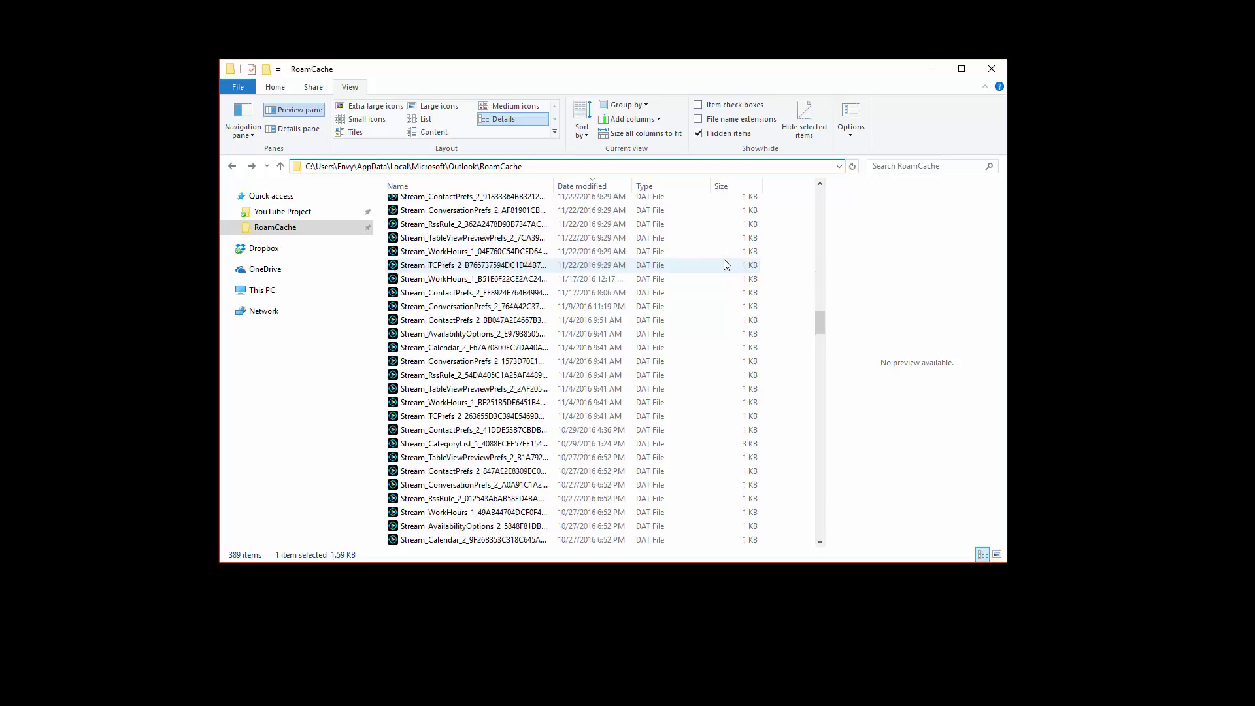
scroll(724, 259, down, 3)
scroll(723, 259, down, 3)
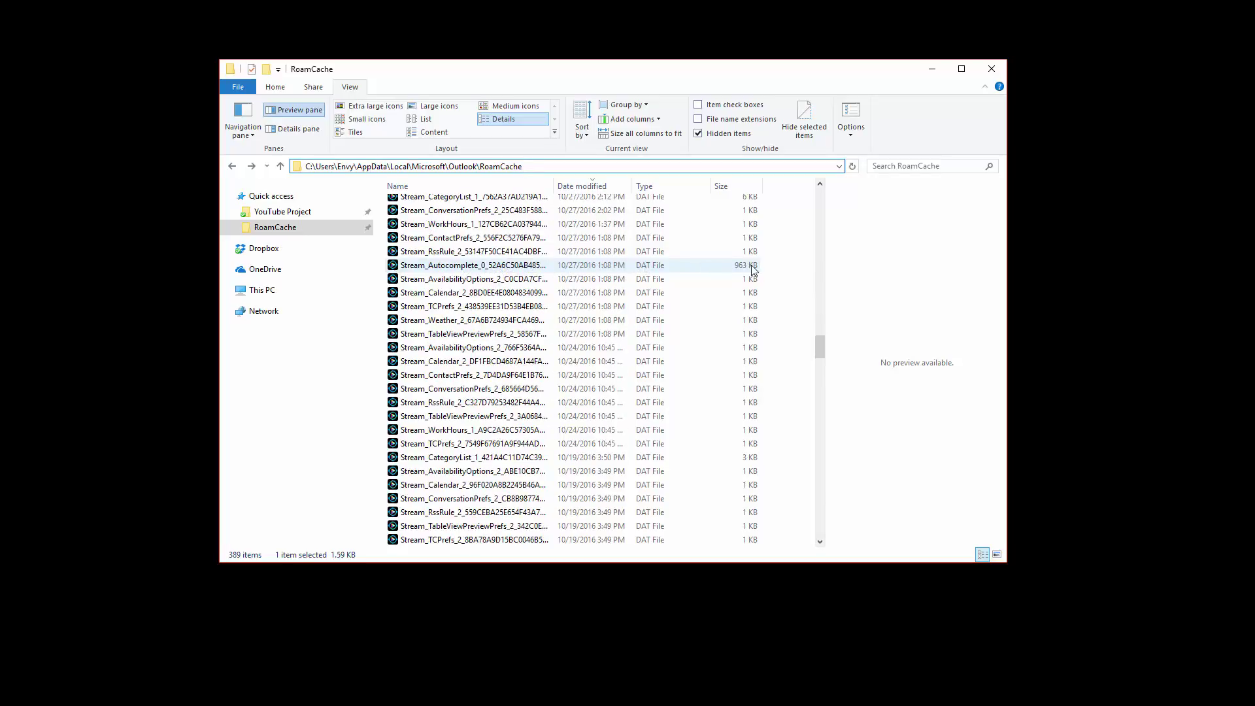
Step: Copy the 963 KB Stream_Autocomplete .dat file and widen the Name column
click(535, 265)
right_click(527, 267)
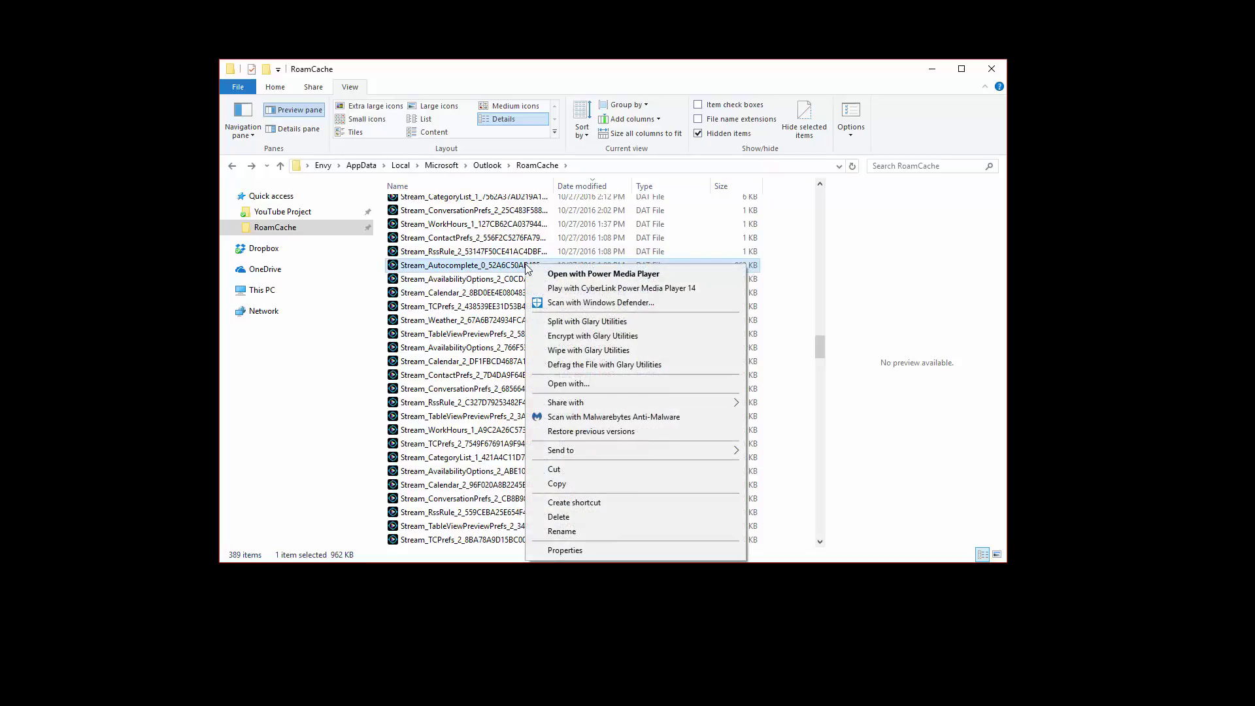
click(567, 482)
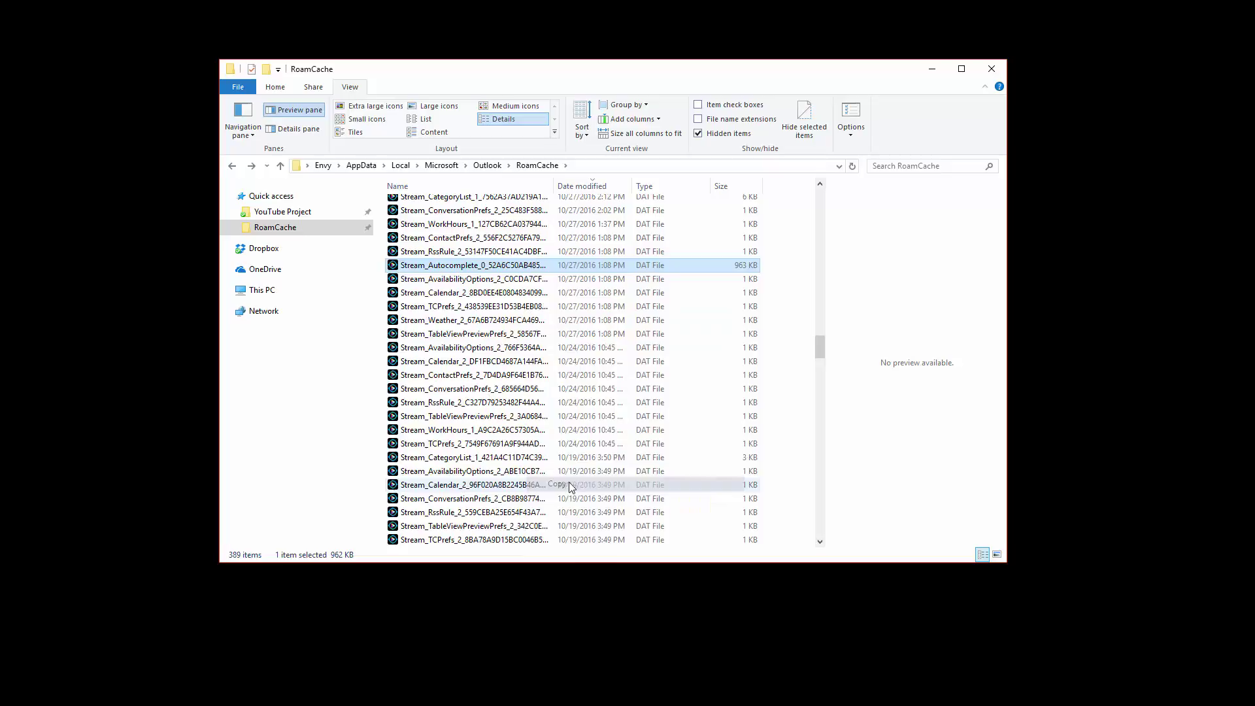
double_click(575, 186)
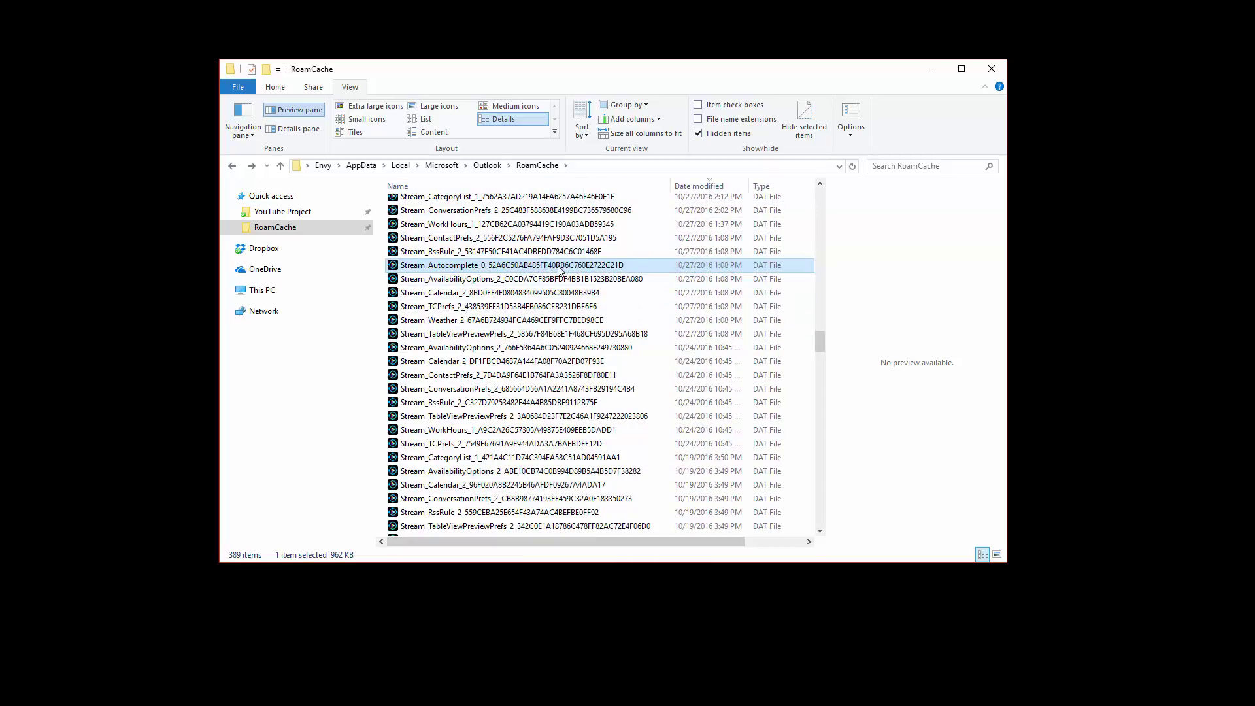
Step: Create a new folder named 'new copy 2' in RoamCache
click(275, 86)
click(533, 126)
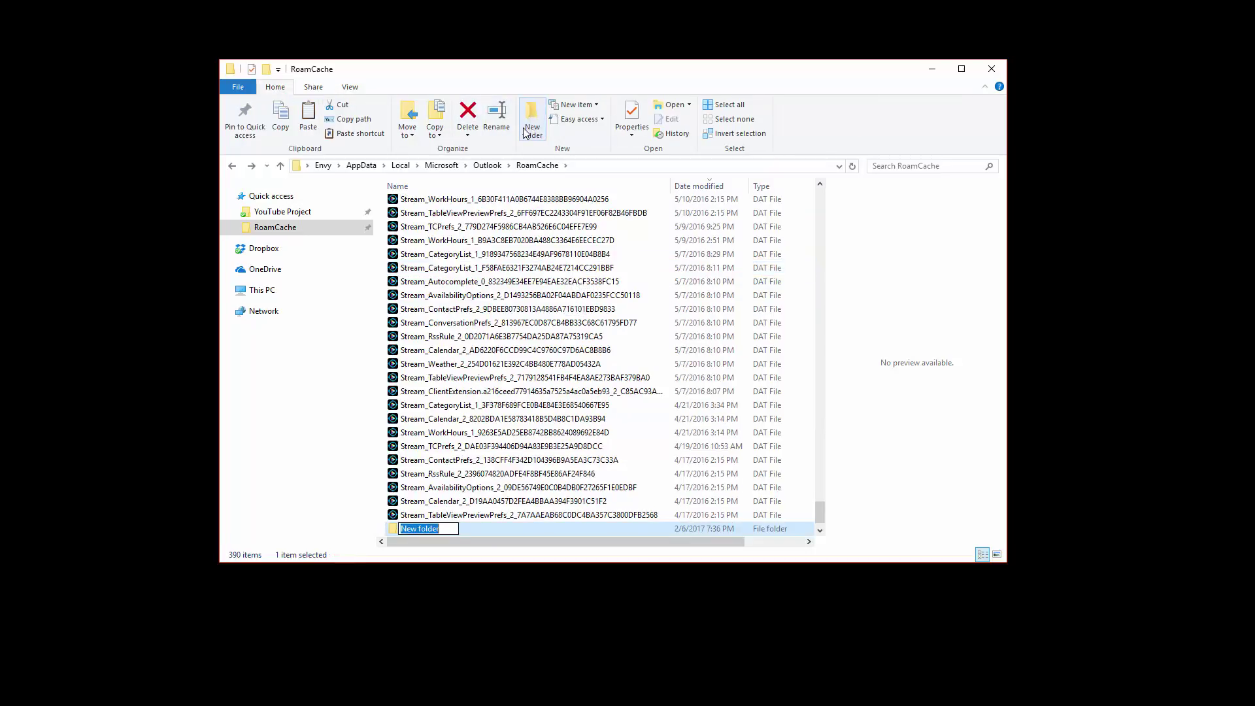
text(new copy 2)
key(Return)
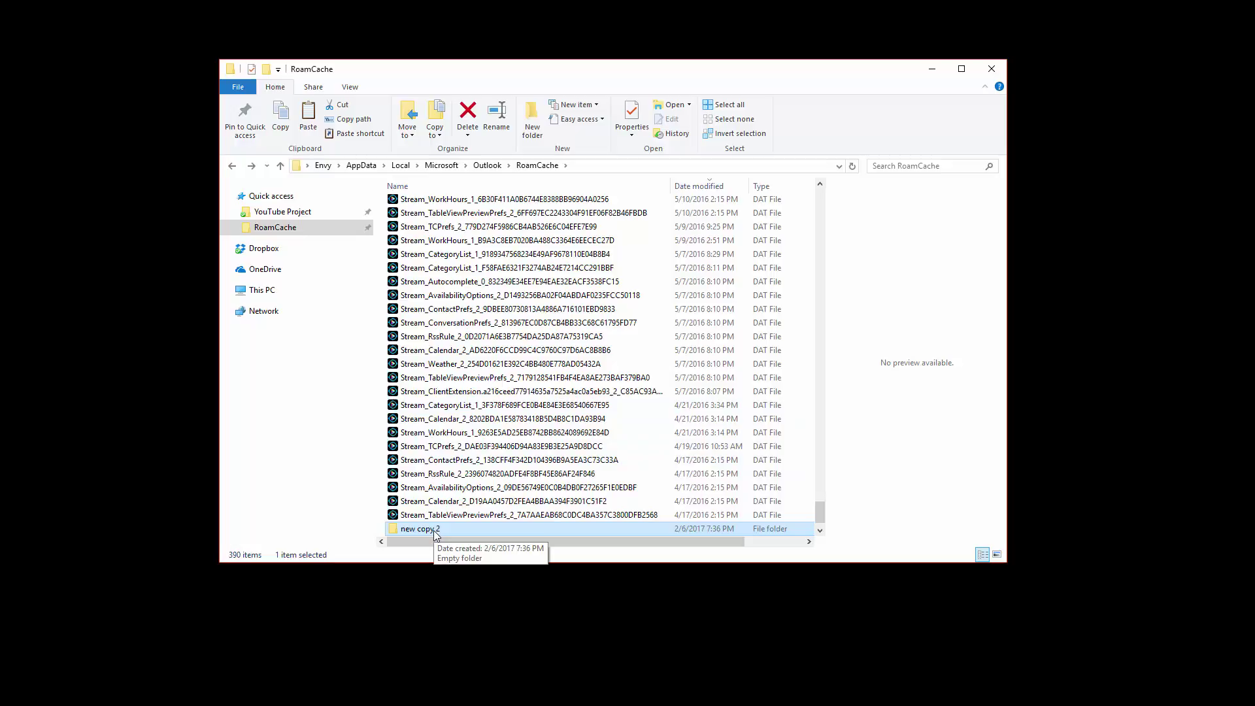
Step: Paste the 963 KB Stream_Autocomplete file into 'new copy 2'
double_click(434, 532)
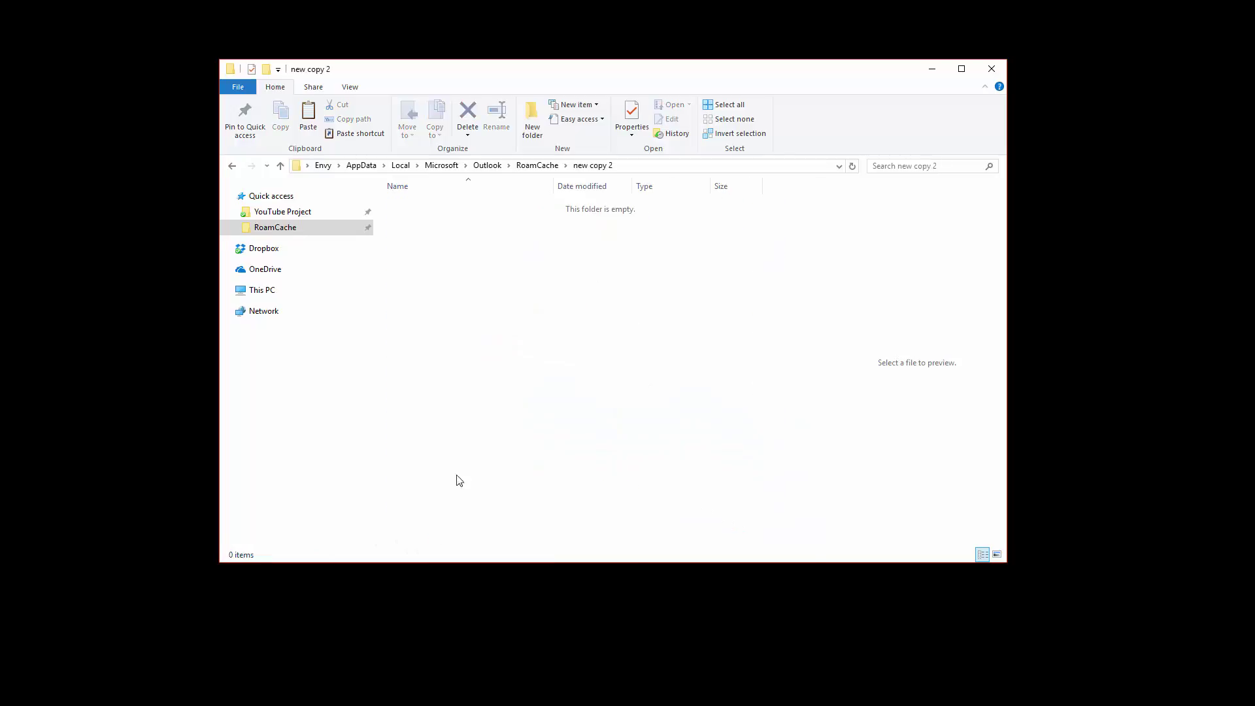
right_click(459, 290)
click(501, 381)
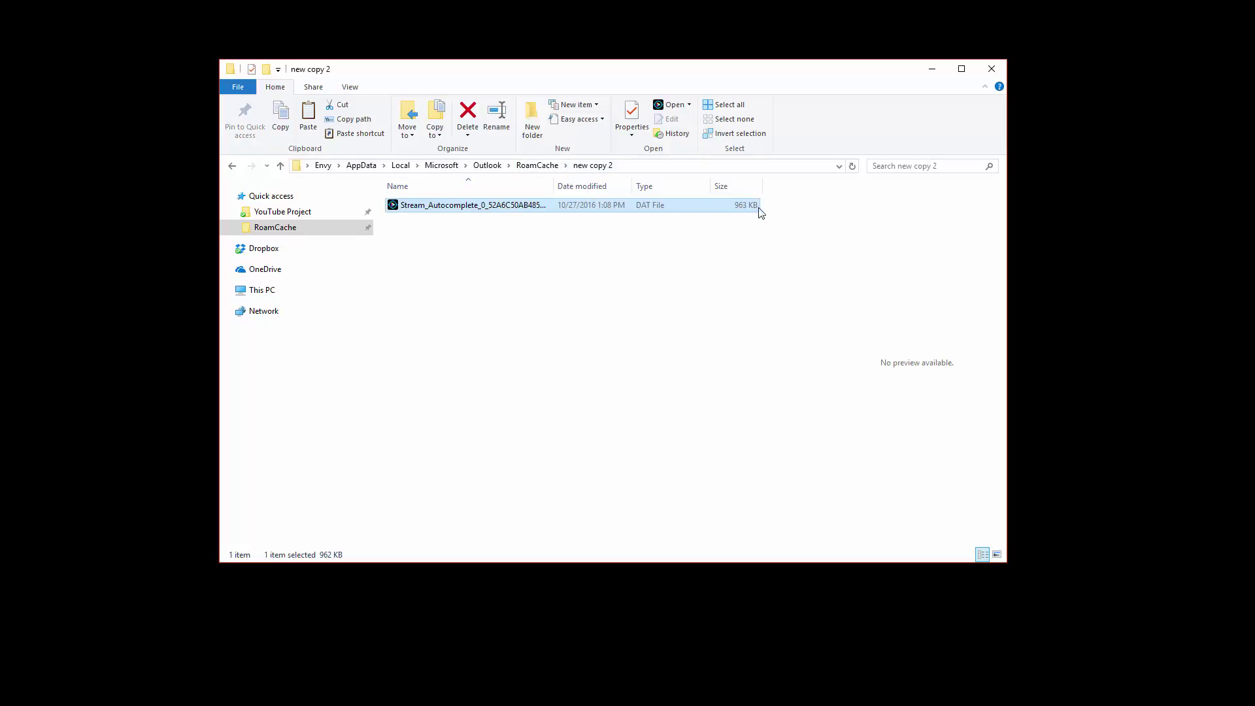
Step: Back in RoamCache, select the full name of the newest 2/6/2017 Stream_Autocomplete file
click(233, 169)
scroll(608, 392, up, 5)
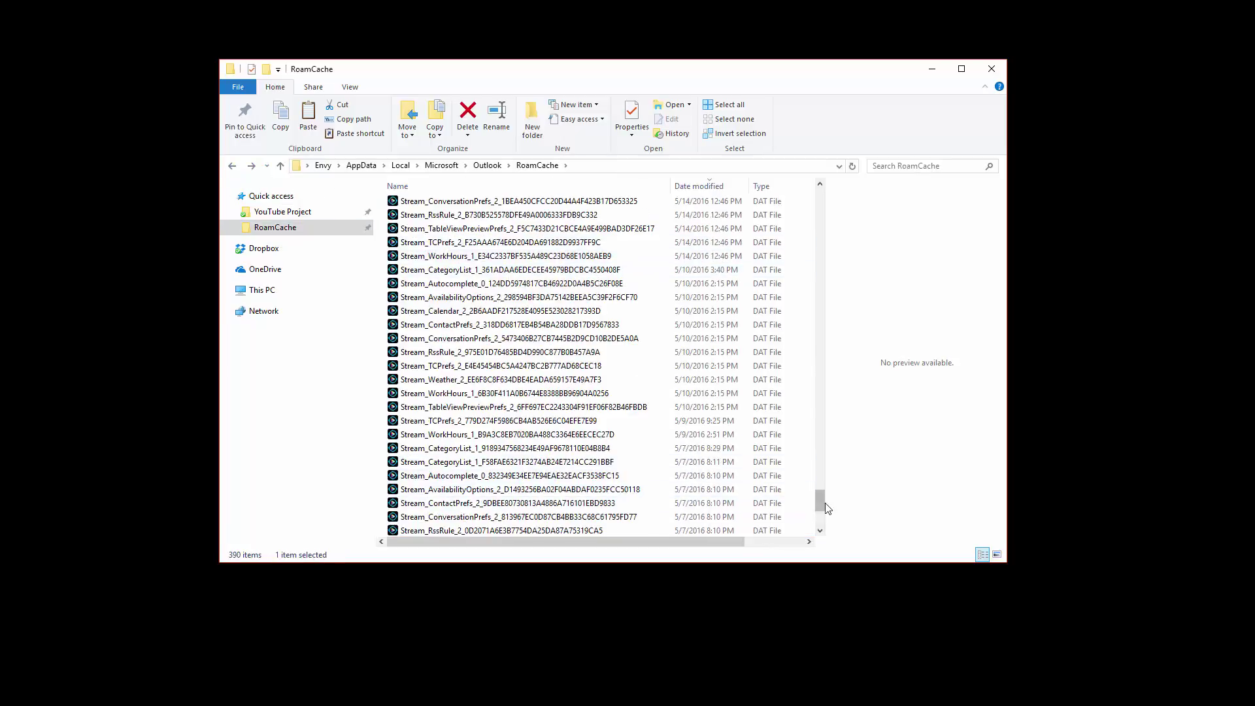
drag(821, 500, 820, 191)
click(490, 204)
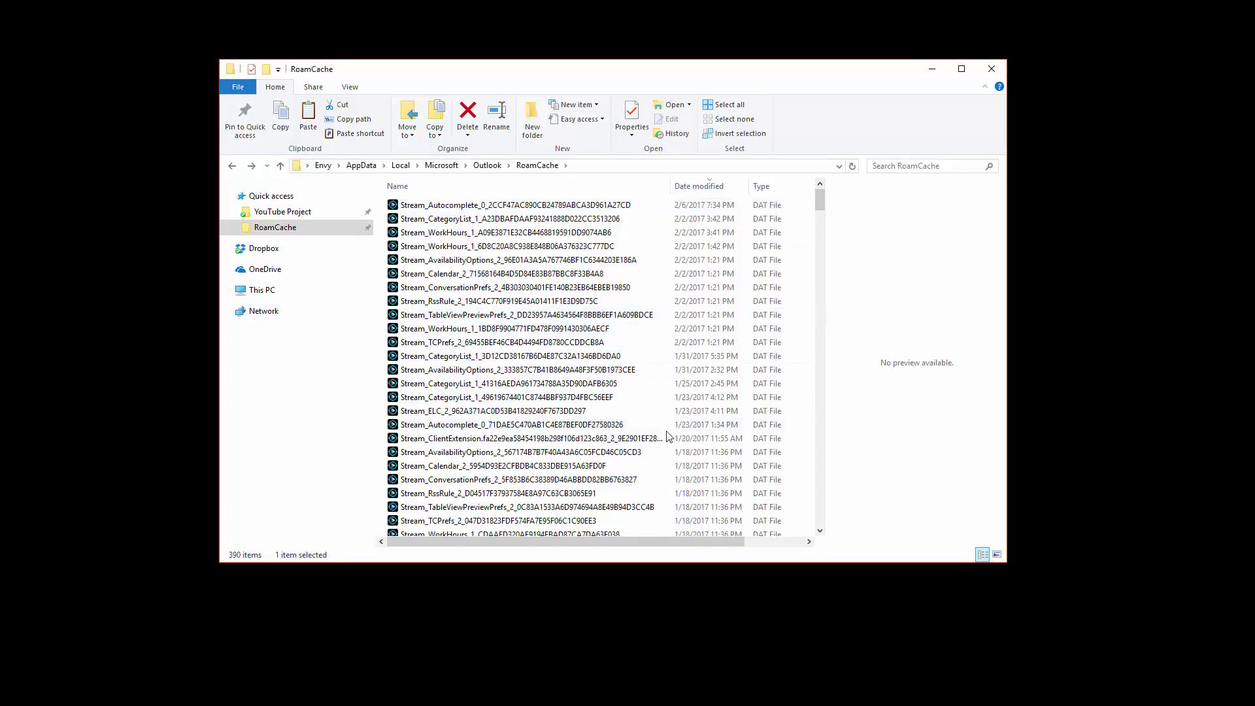
mouse_move(294, 248)
drag(378, 248, 337, 265)
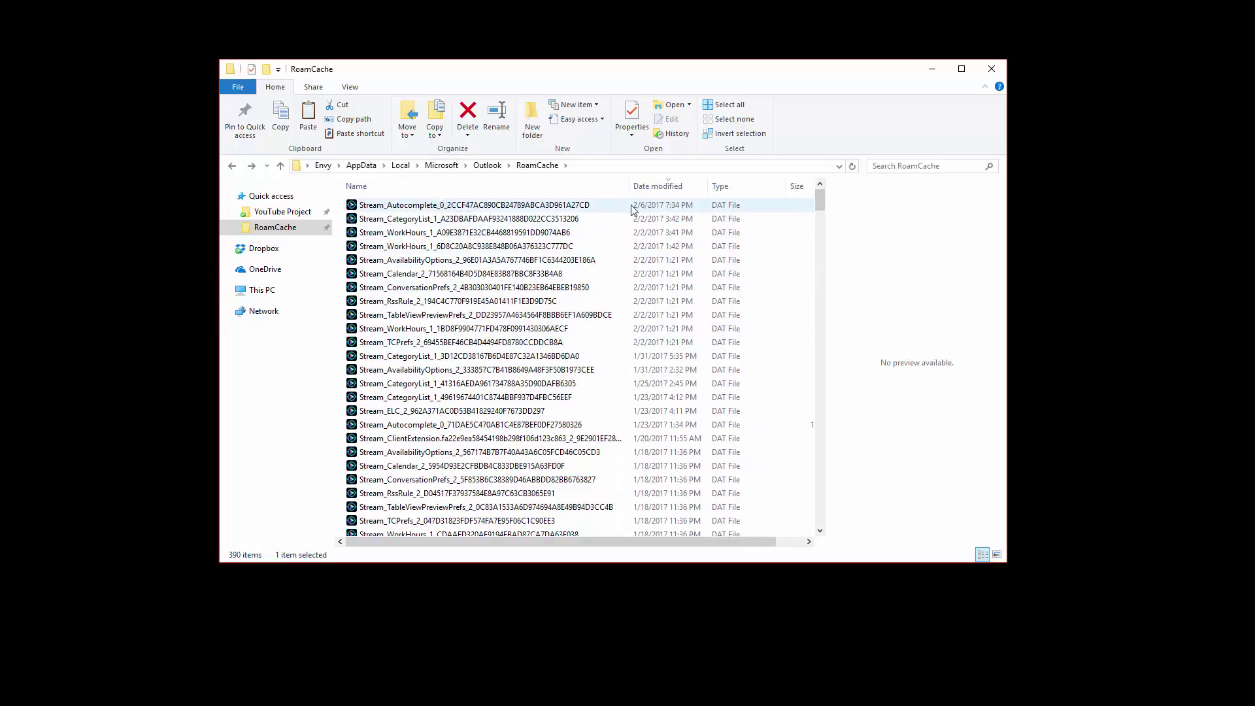
right_click(503, 207)
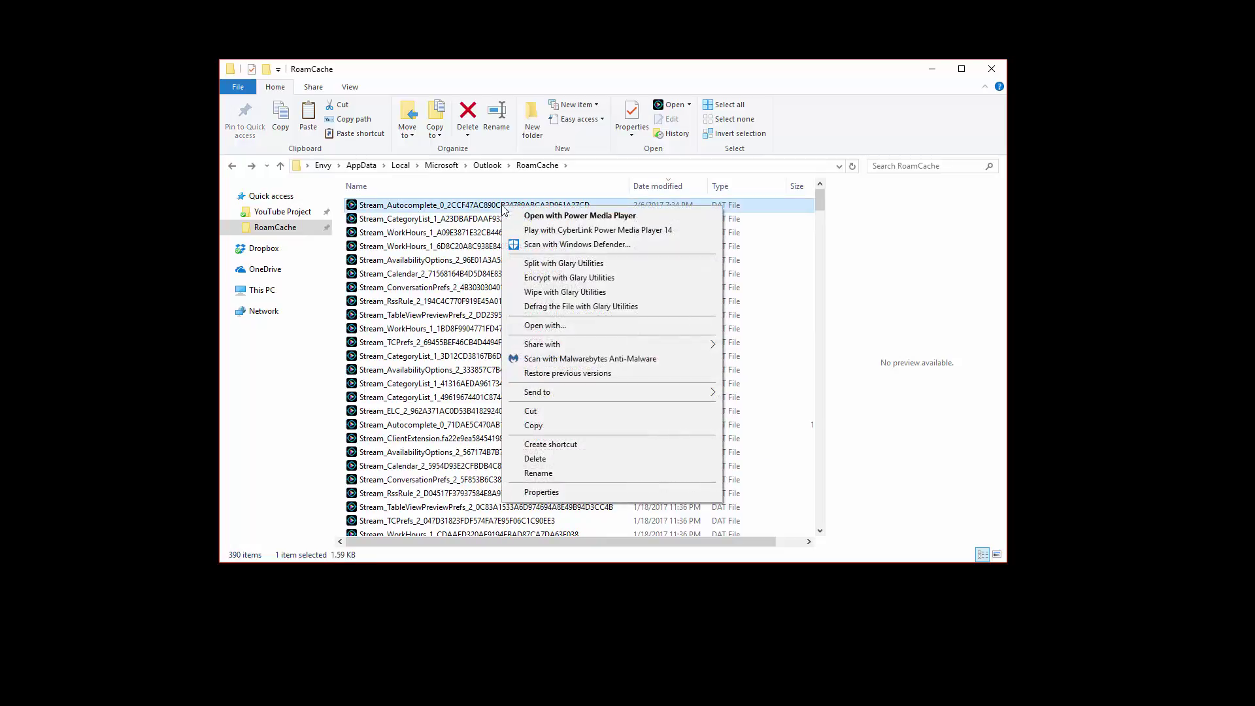
click(538, 473)
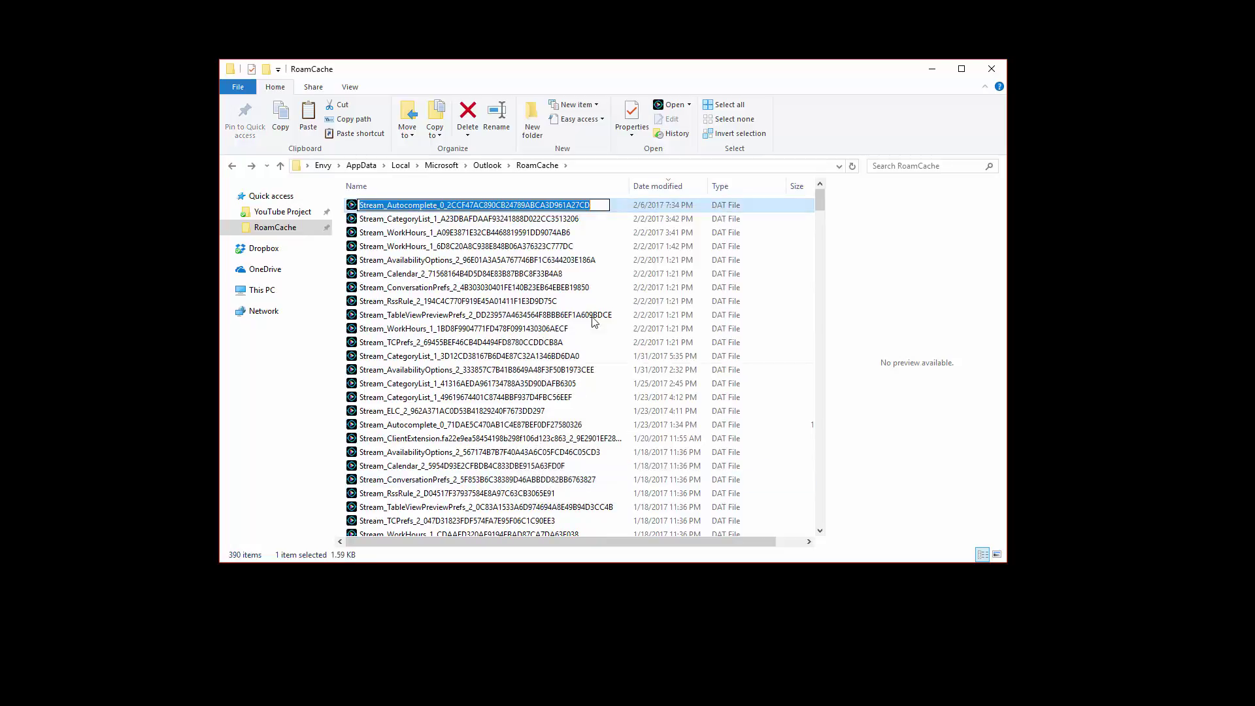
drag(599, 206, 359, 205)
drag(821, 197, 820, 515)
Step: Rename the old file in 'new copy 2' to the newest Stream_Autocomplete file's name
double_click(379, 501)
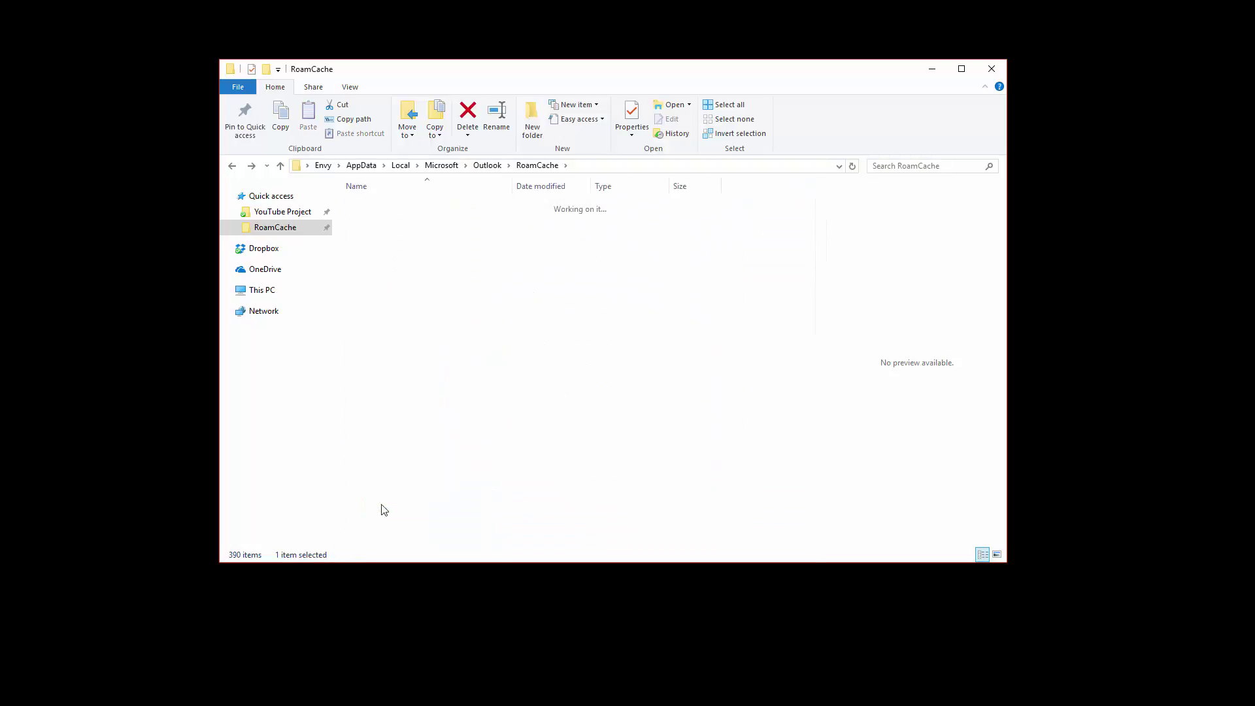
right_click(403, 211)
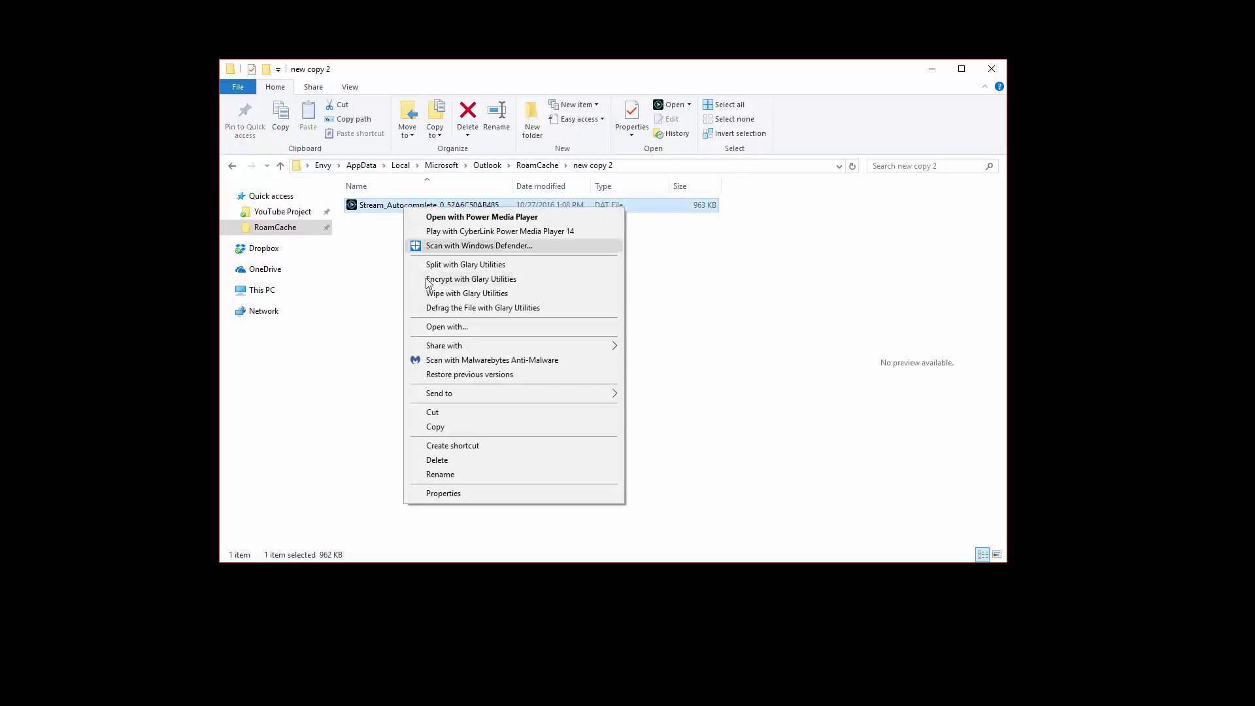
click(457, 475)
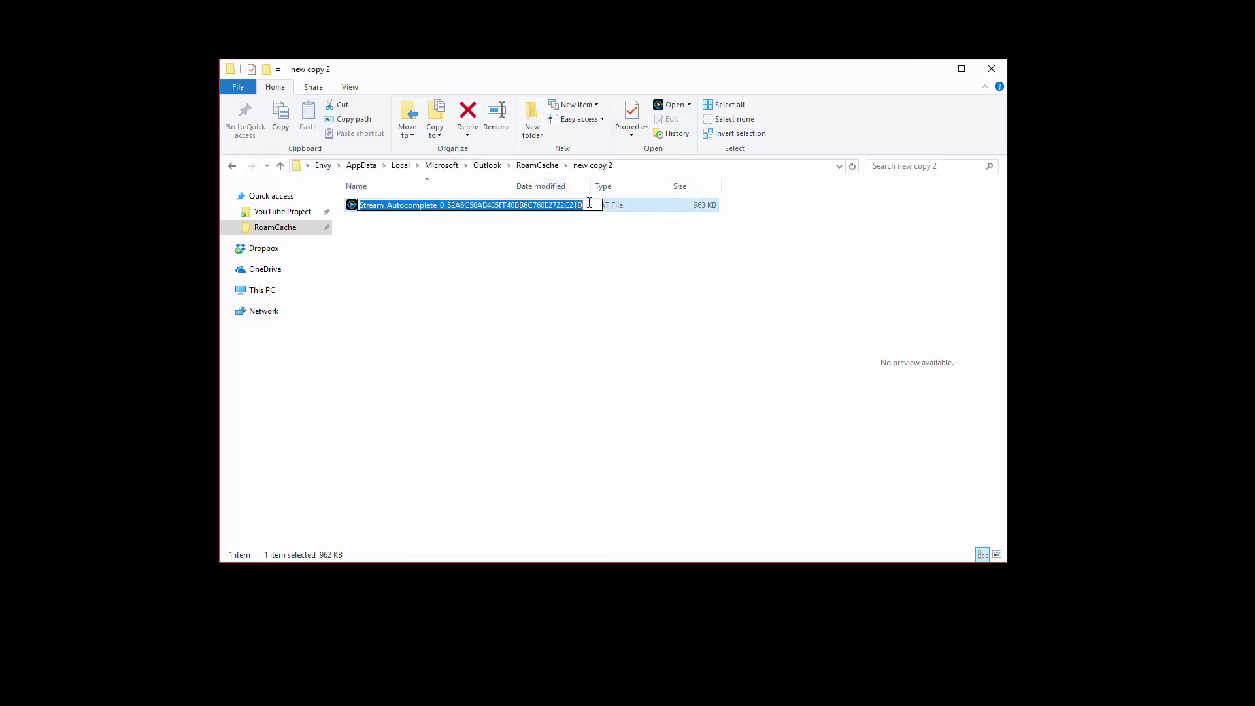
text(Stream_Autocomplete_0_2CCF47AC890CB24789ABCA3D961A27CD)
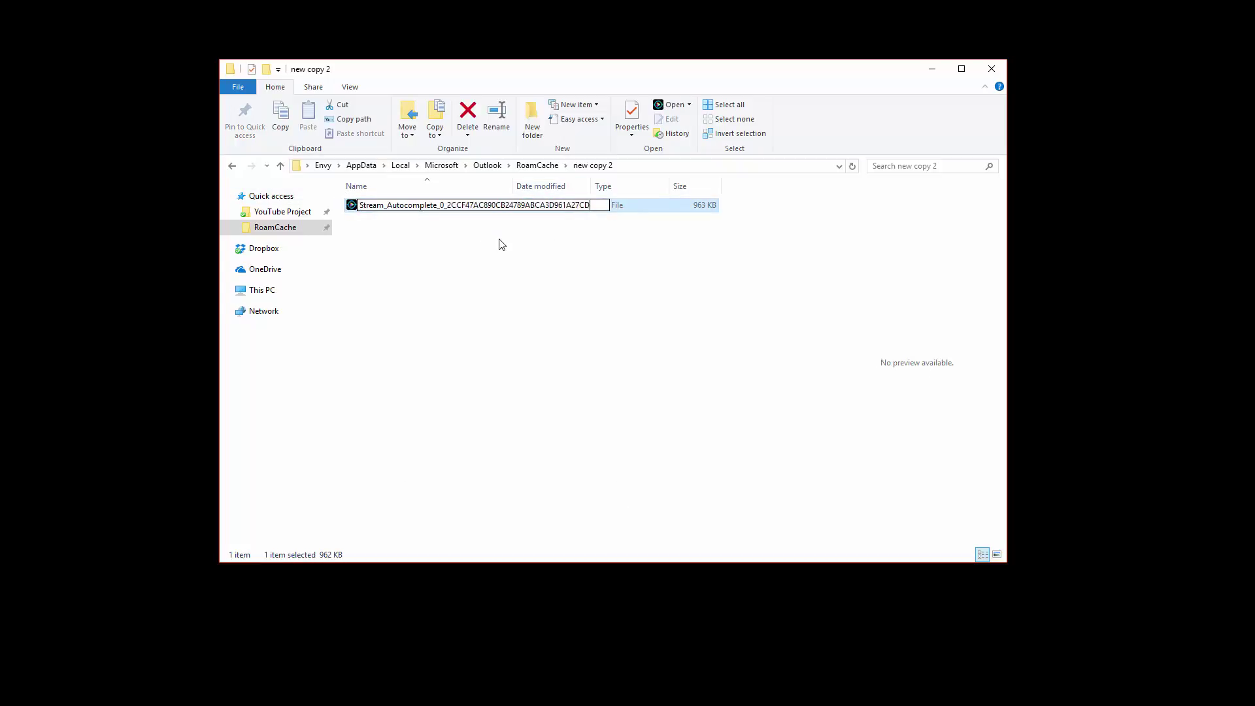
click(500, 245)
Step: Copy the renamed backup and bring up the paste menu in RoamCache
click(458, 206)
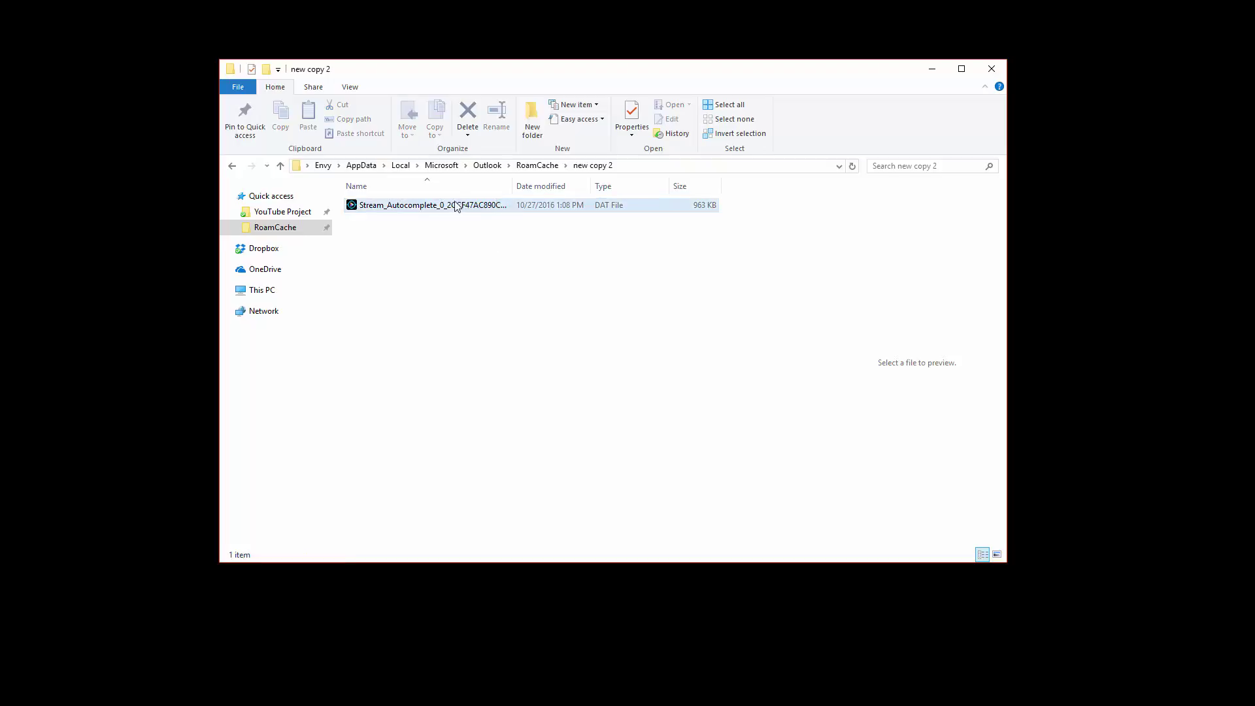
right_click(431, 211)
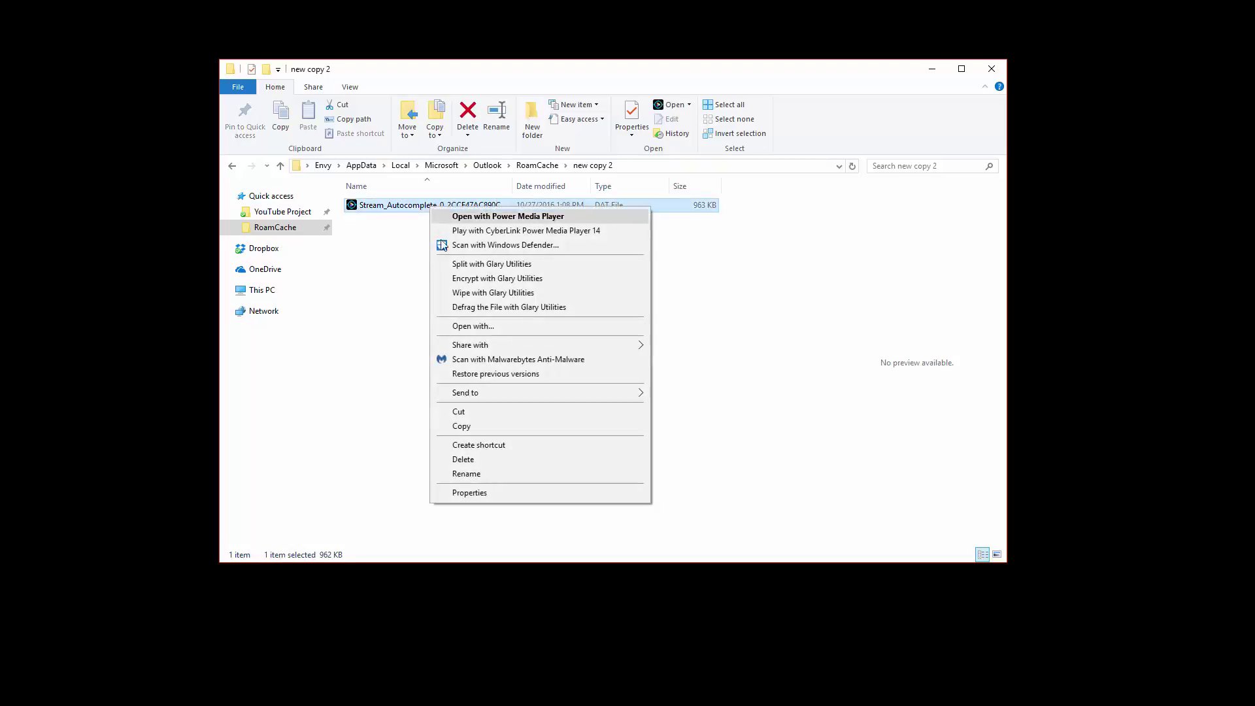
click(472, 429)
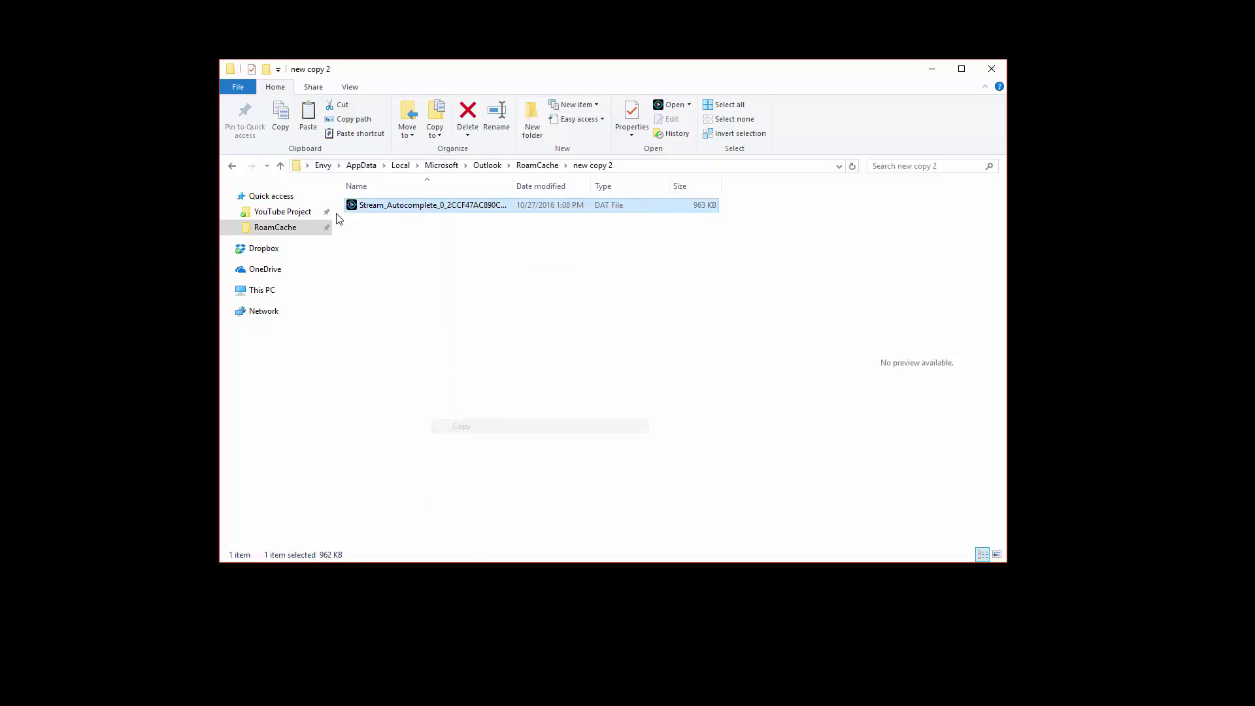
click(232, 166)
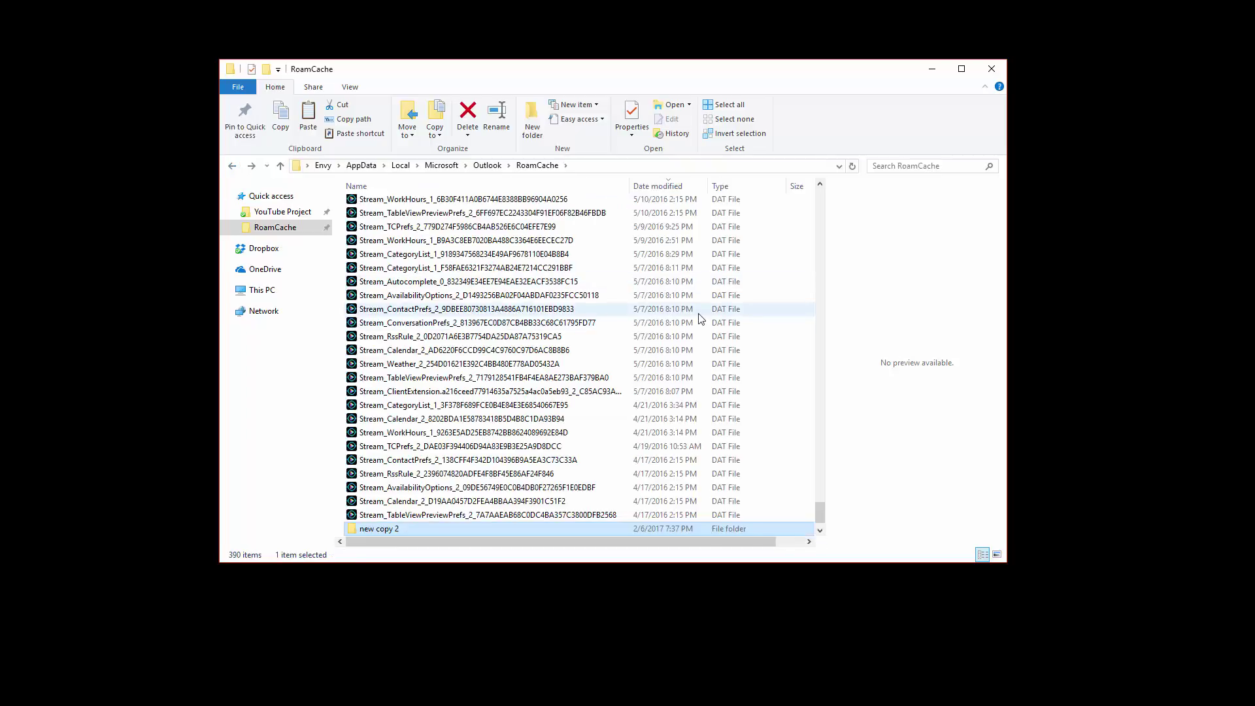
right_click(770, 288)
Step: Paste the backup over the existing Autocomplete file and sort RoamCache newest first
click(795, 375)
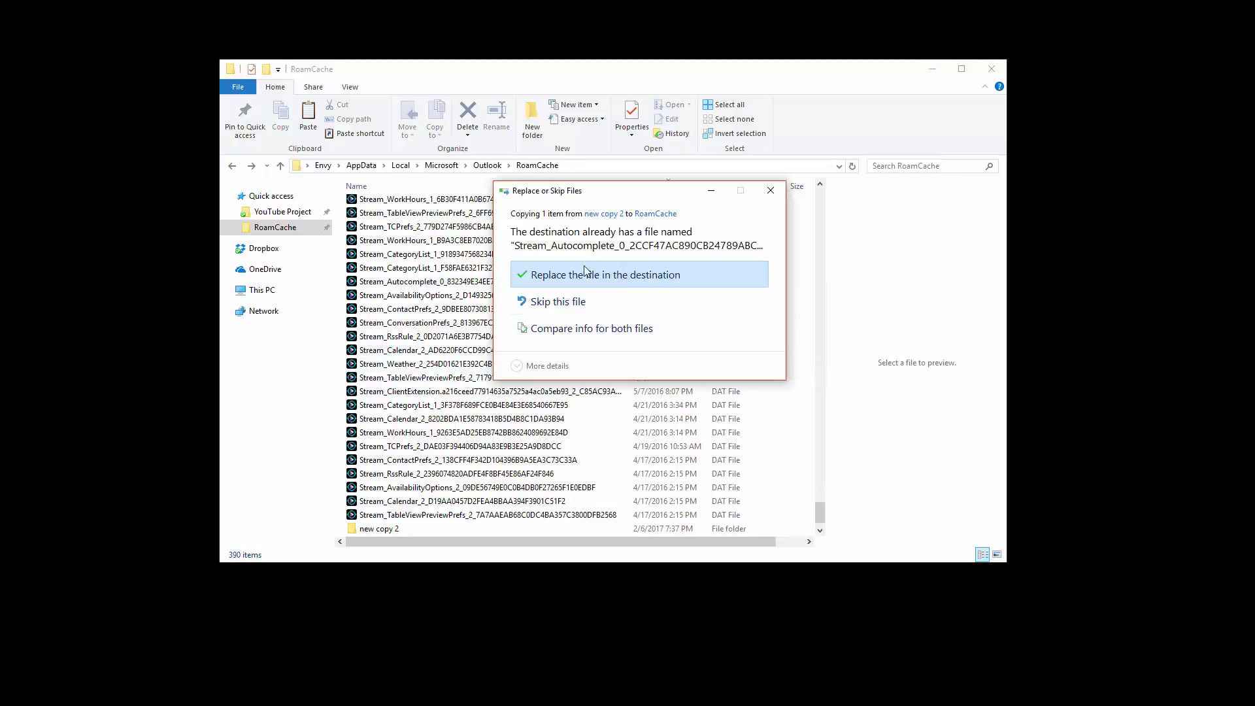
click(577, 277)
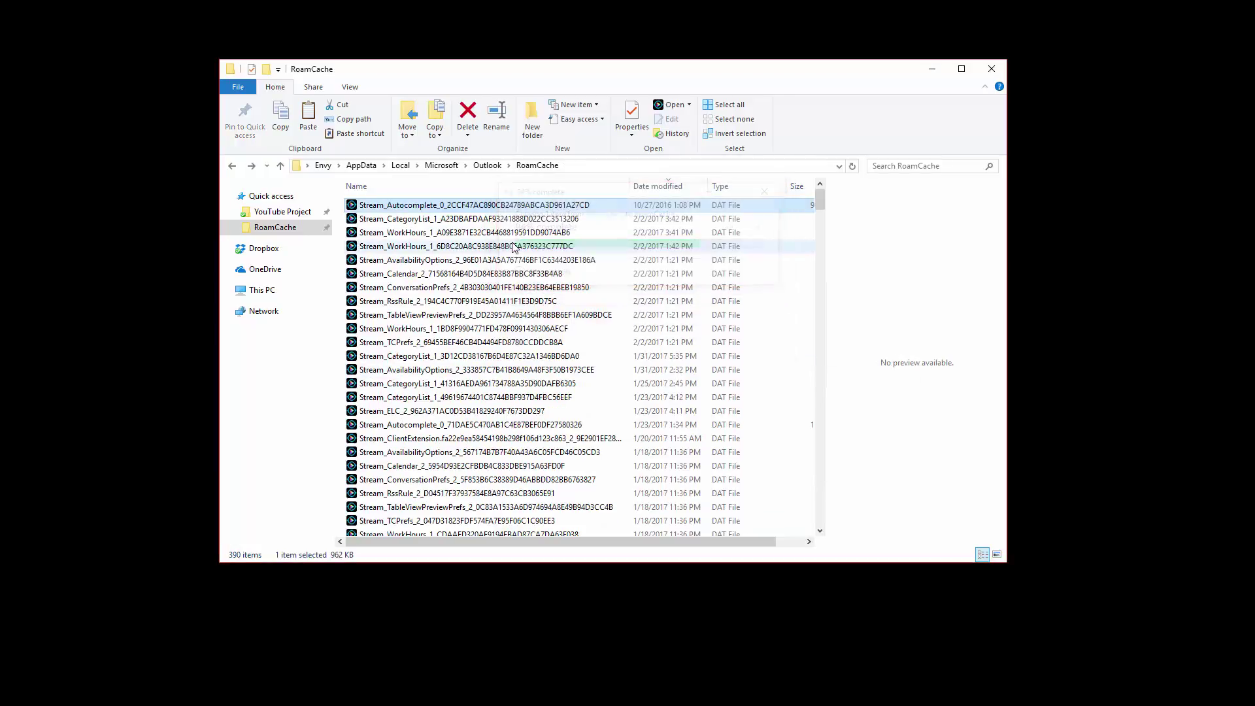
click(657, 185)
drag(821, 364, 819, 200)
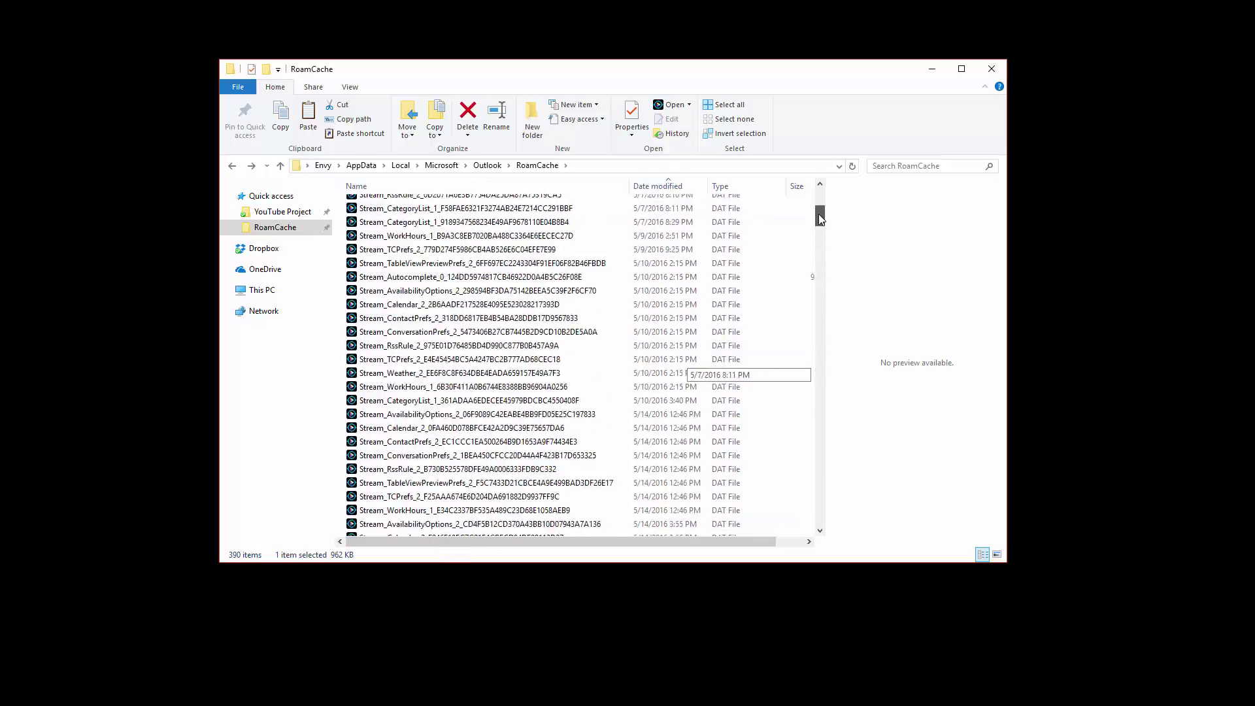
click(657, 185)
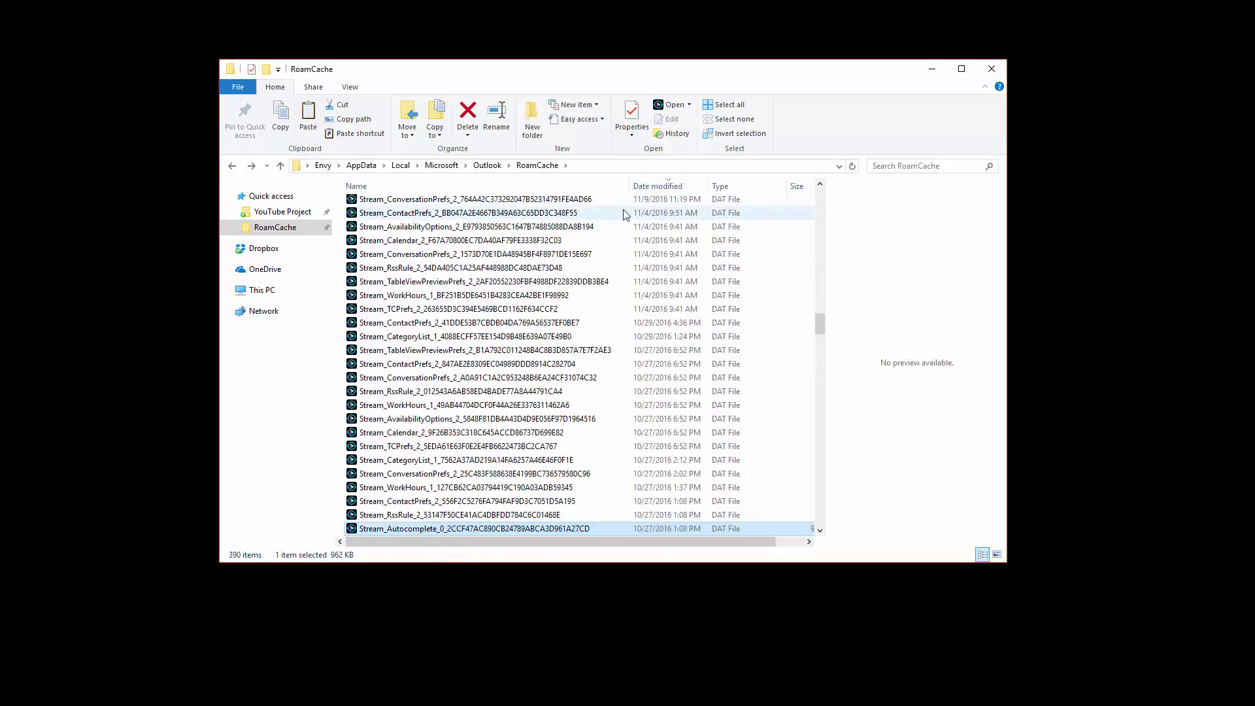
Step: Review the newest Stream .dat files, then launch Outlook
drag(819, 311, 820, 197)
click(467, 205)
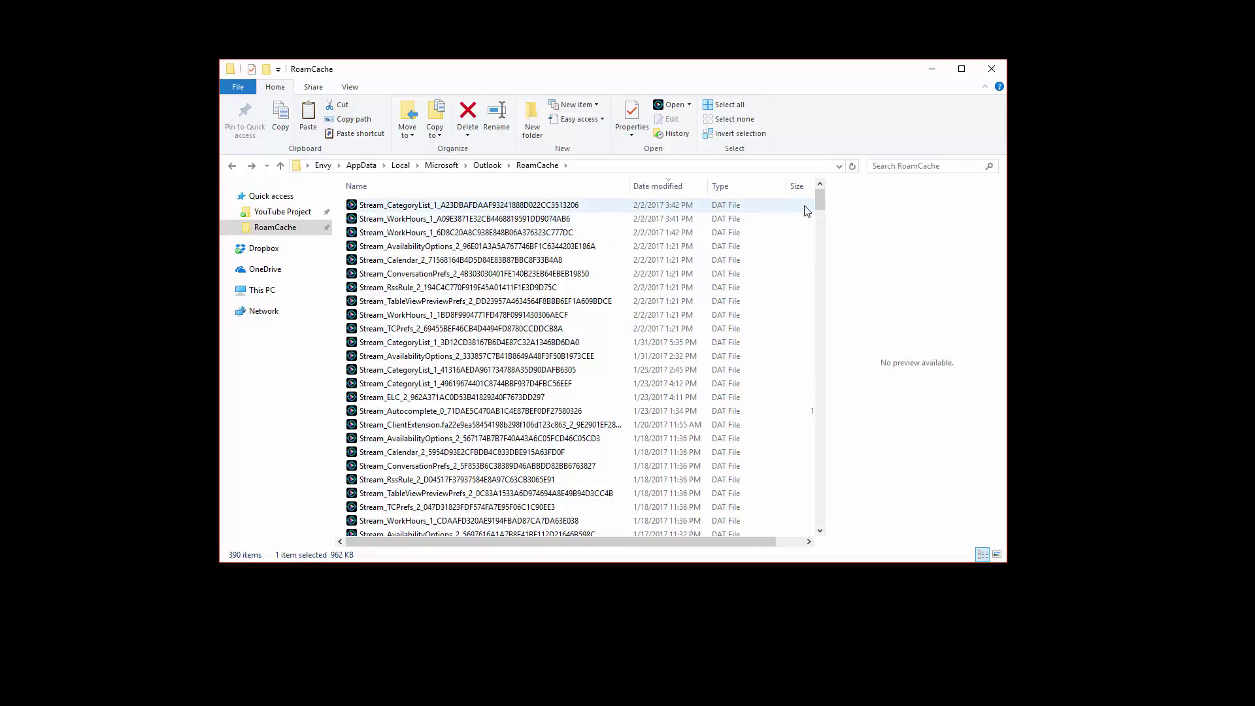
mouse_move(598, 541)
mouse_down()
mouse_move(700, 545)
mouse_move(589, 542)
mouse_up()
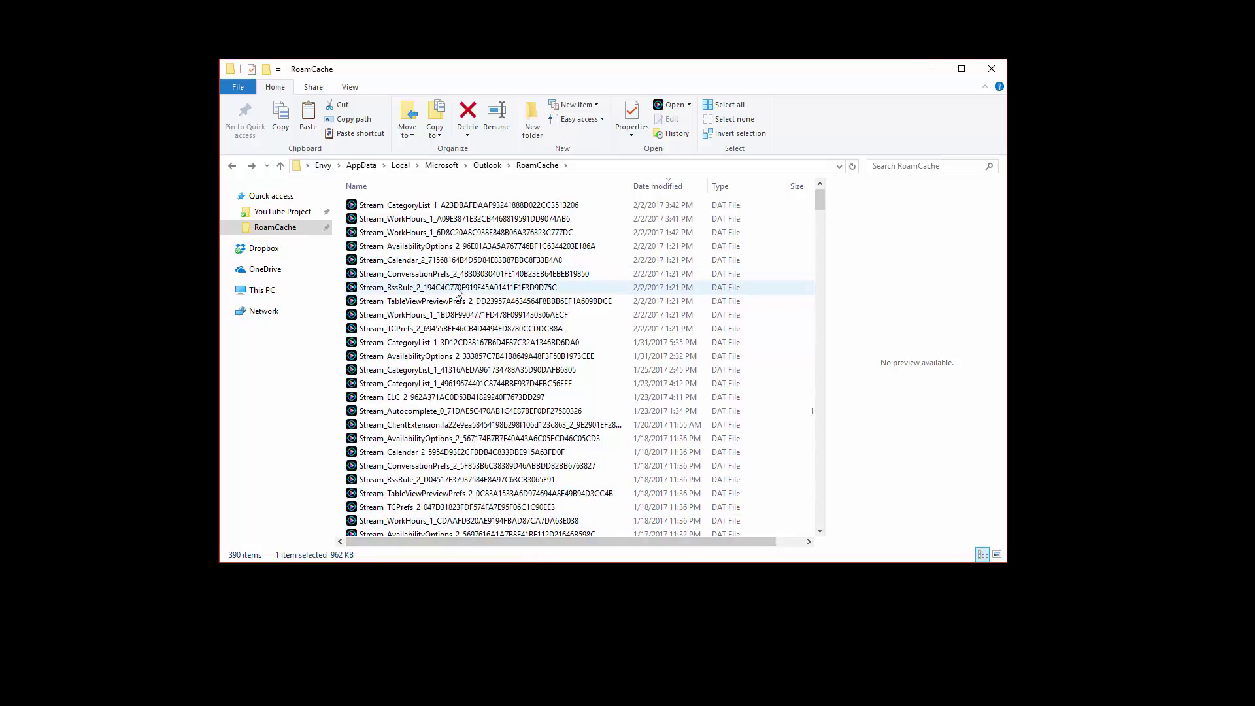
click(400, 625)
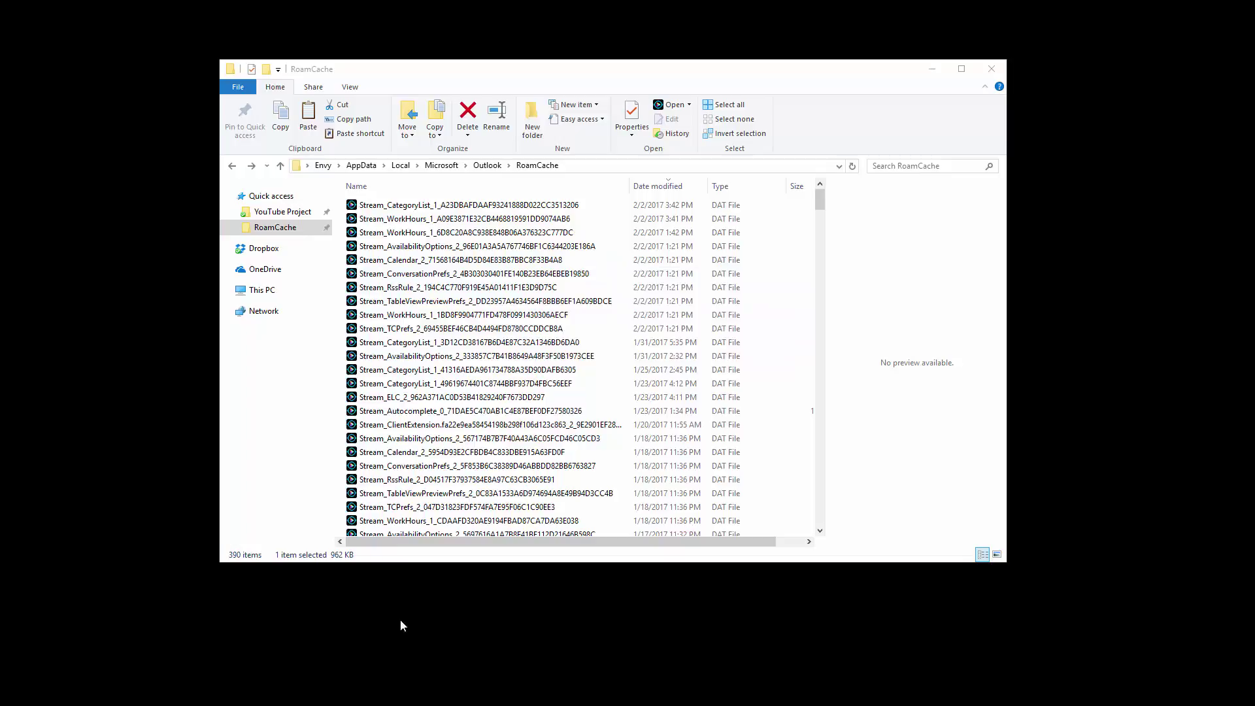
click(677, 330)
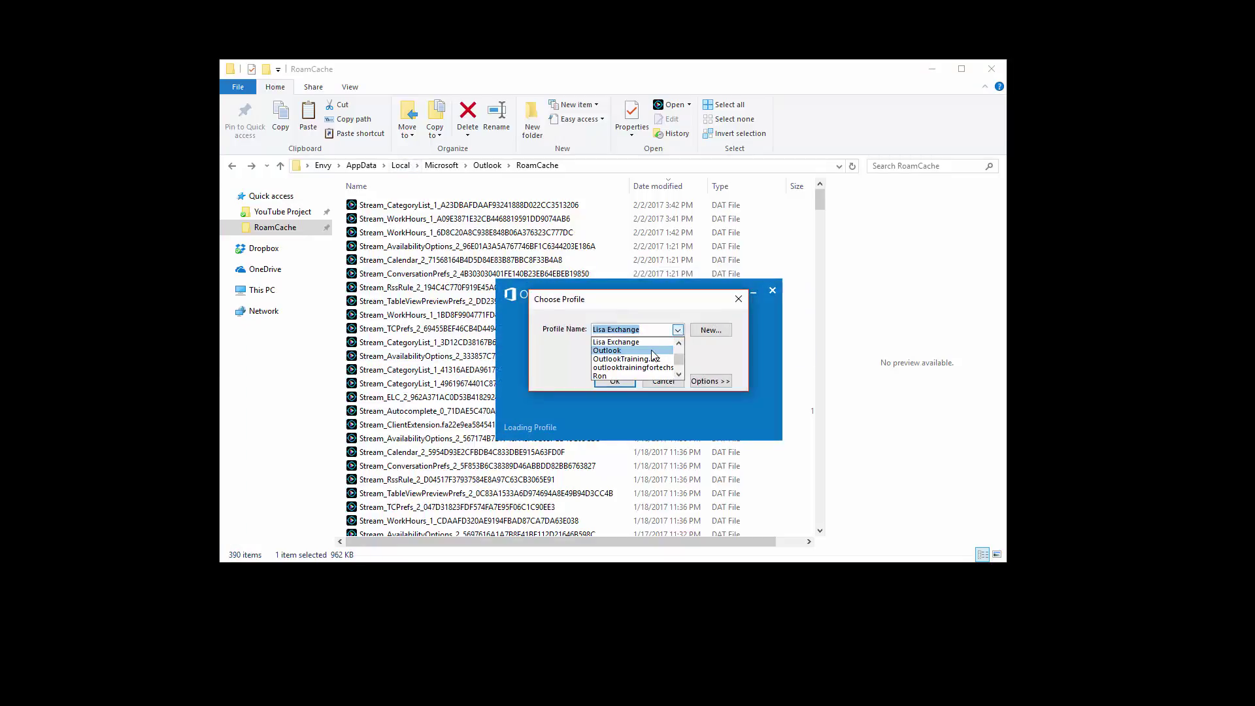
click(652, 352)
click(613, 381)
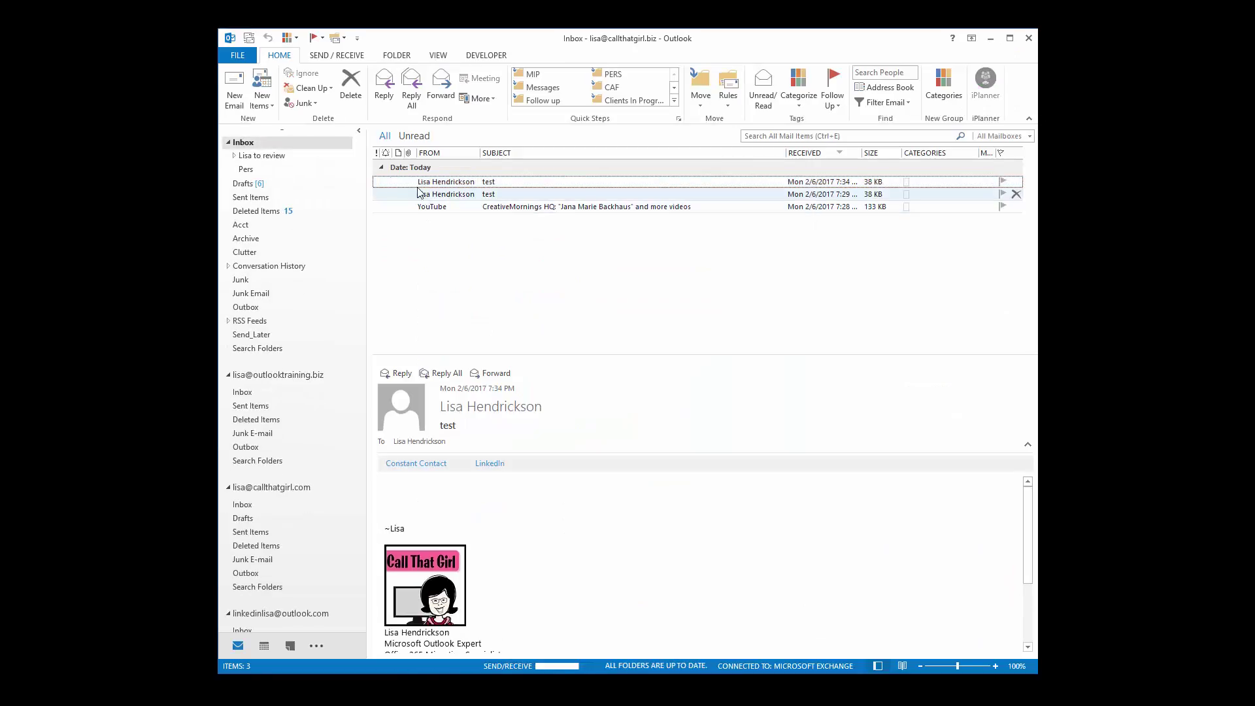
Step: Check that letters typed in a new email's To field bring up suggestions, then clear them and return to RoamCache
click(235, 94)
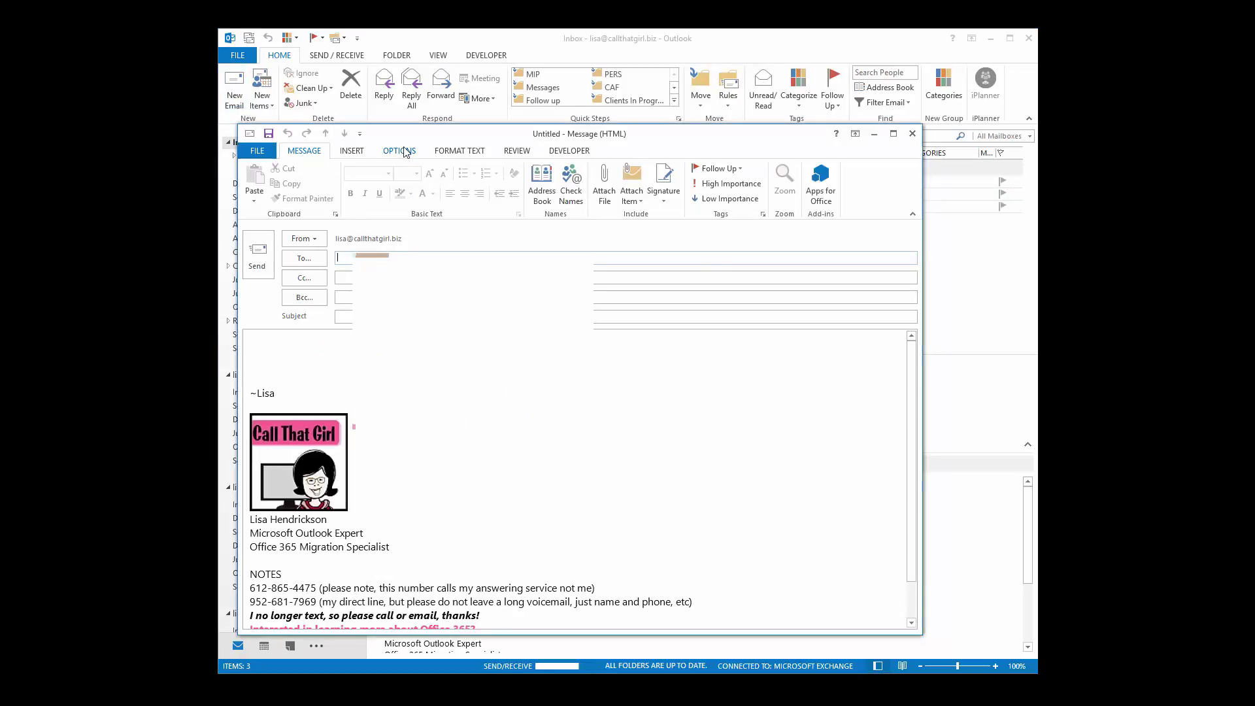
text(l)
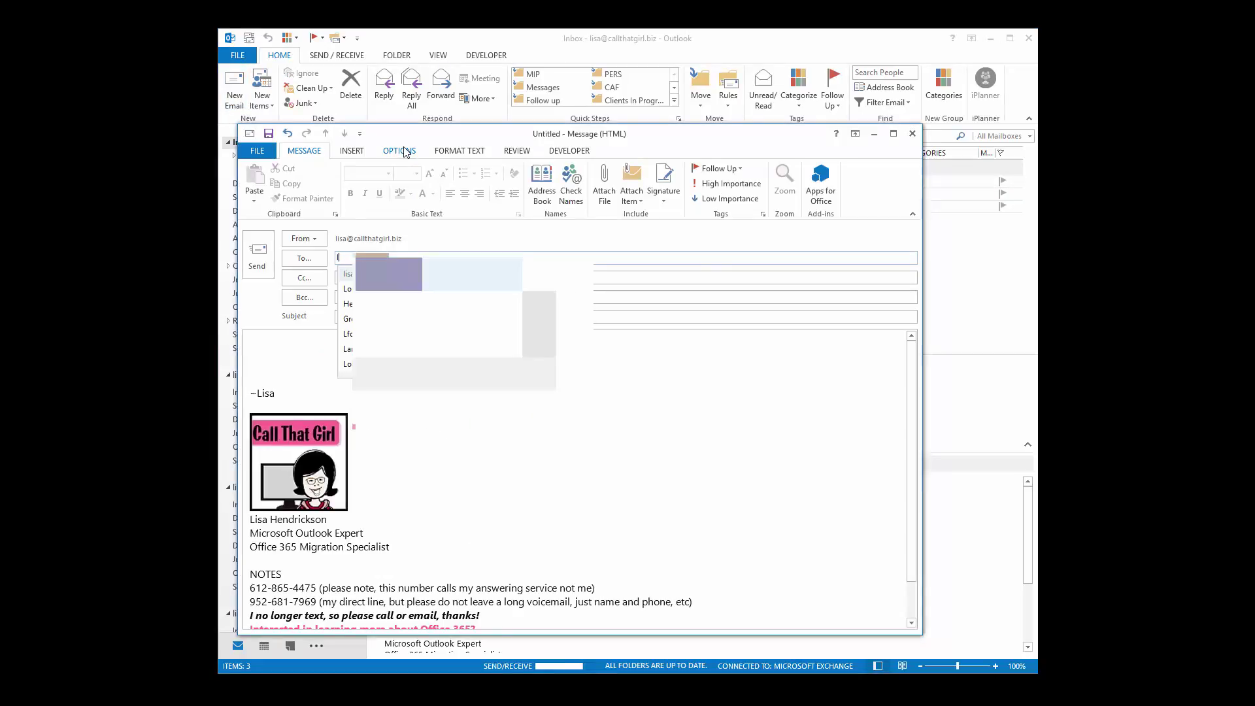
key(BackSpace)
text(i)
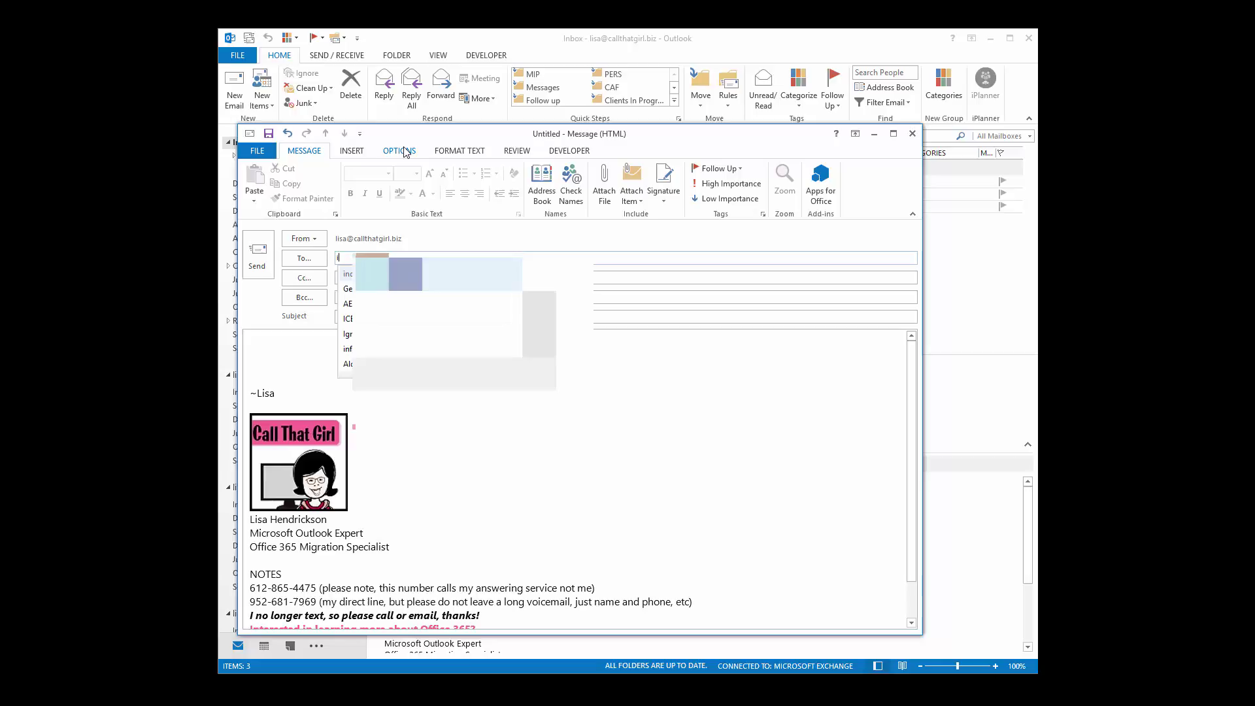
key(BackSpace)
text(d)
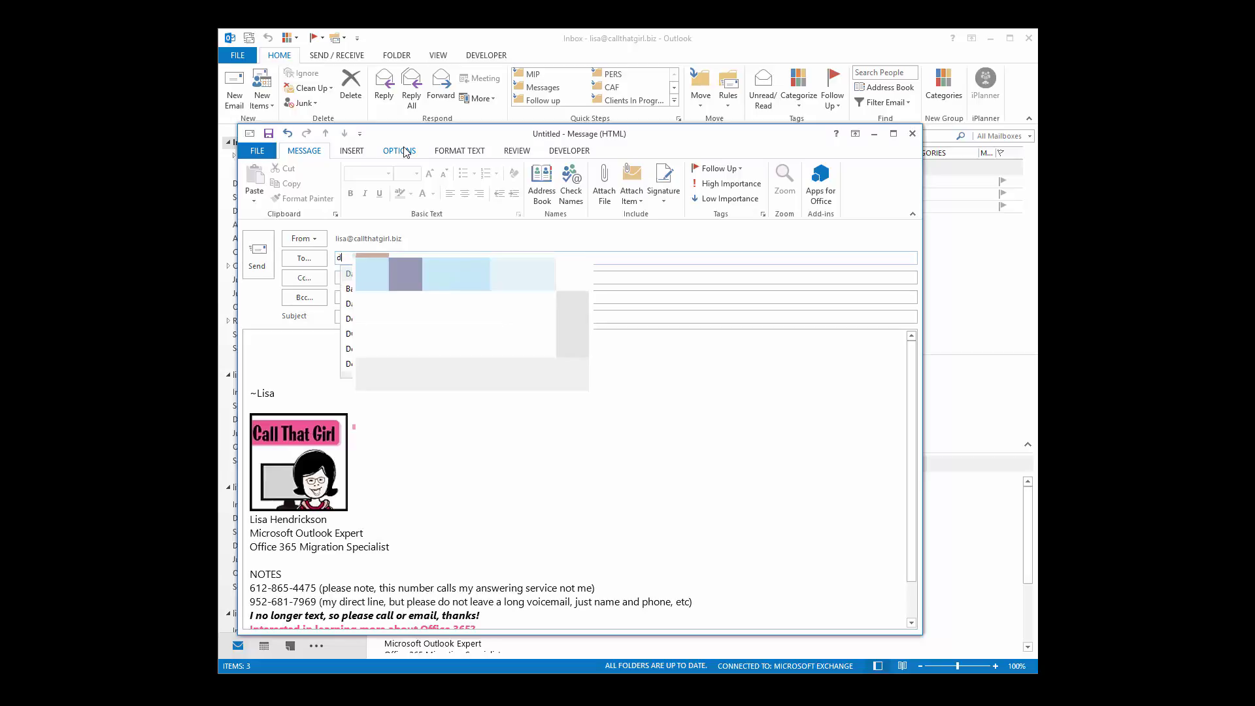
key(BackSpace)
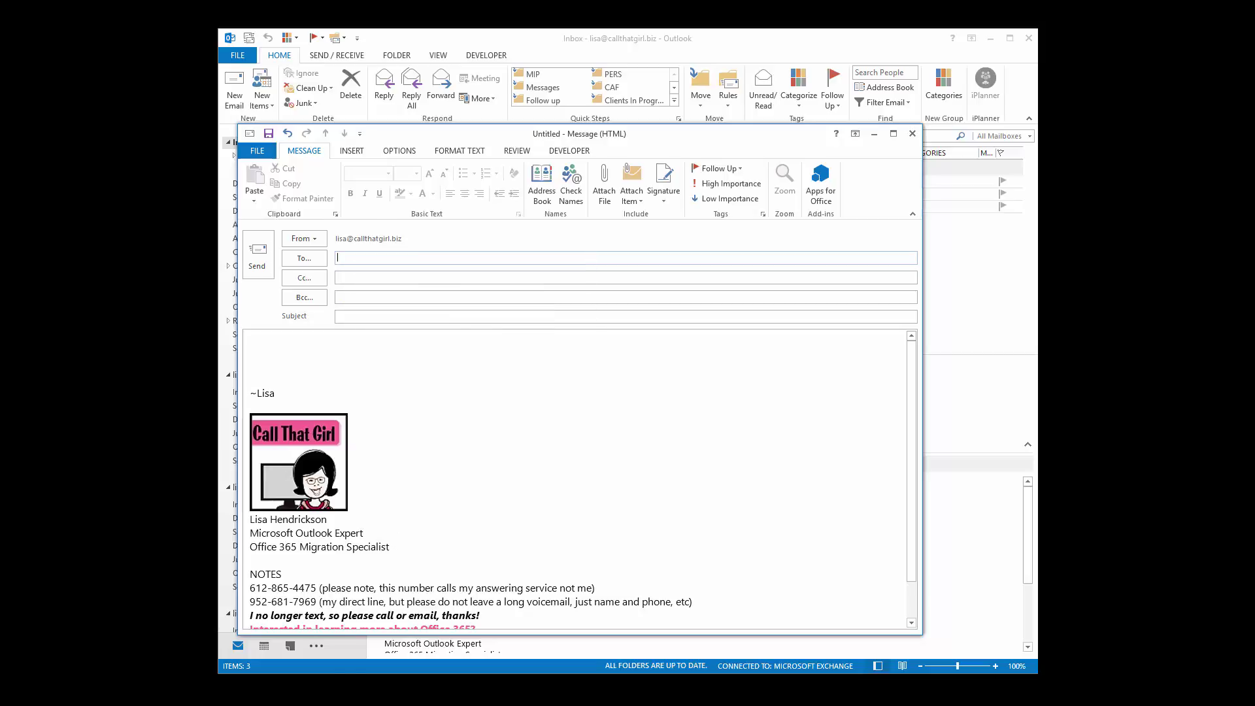
key(alt+Tab)
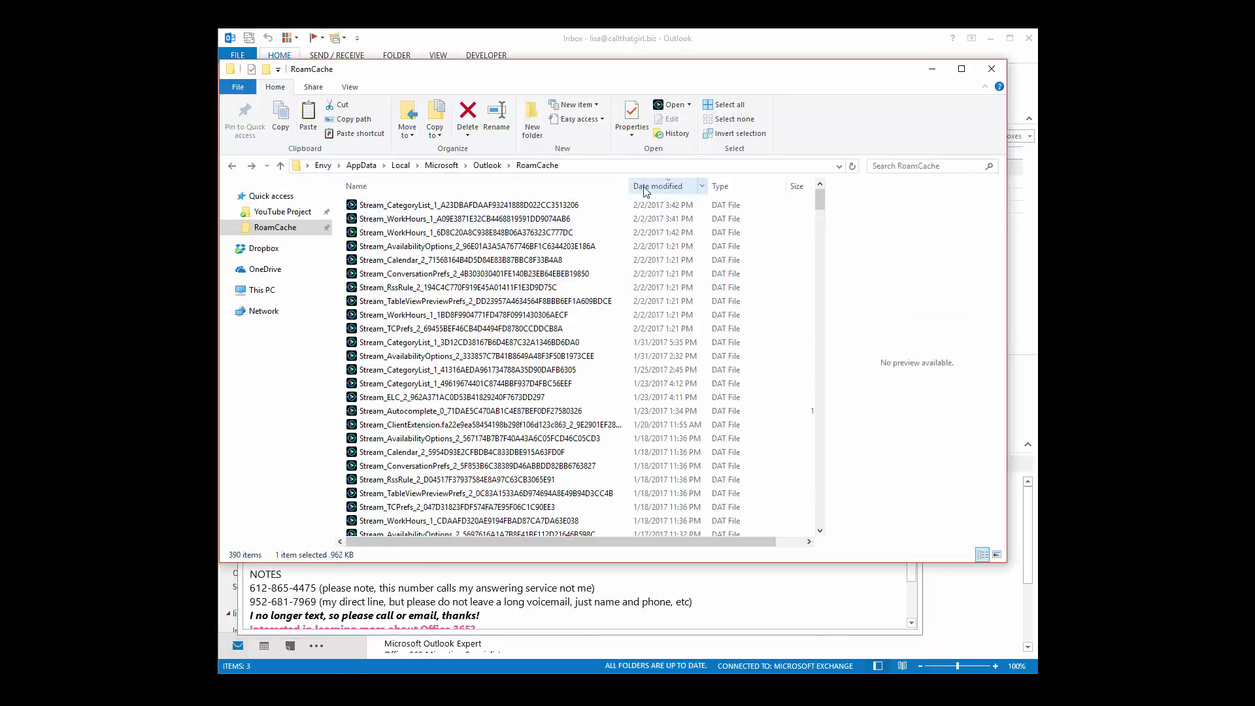
Step: Re-sort RoamCache by Date modified, review it, and minimize File Explorer
click(644, 190)
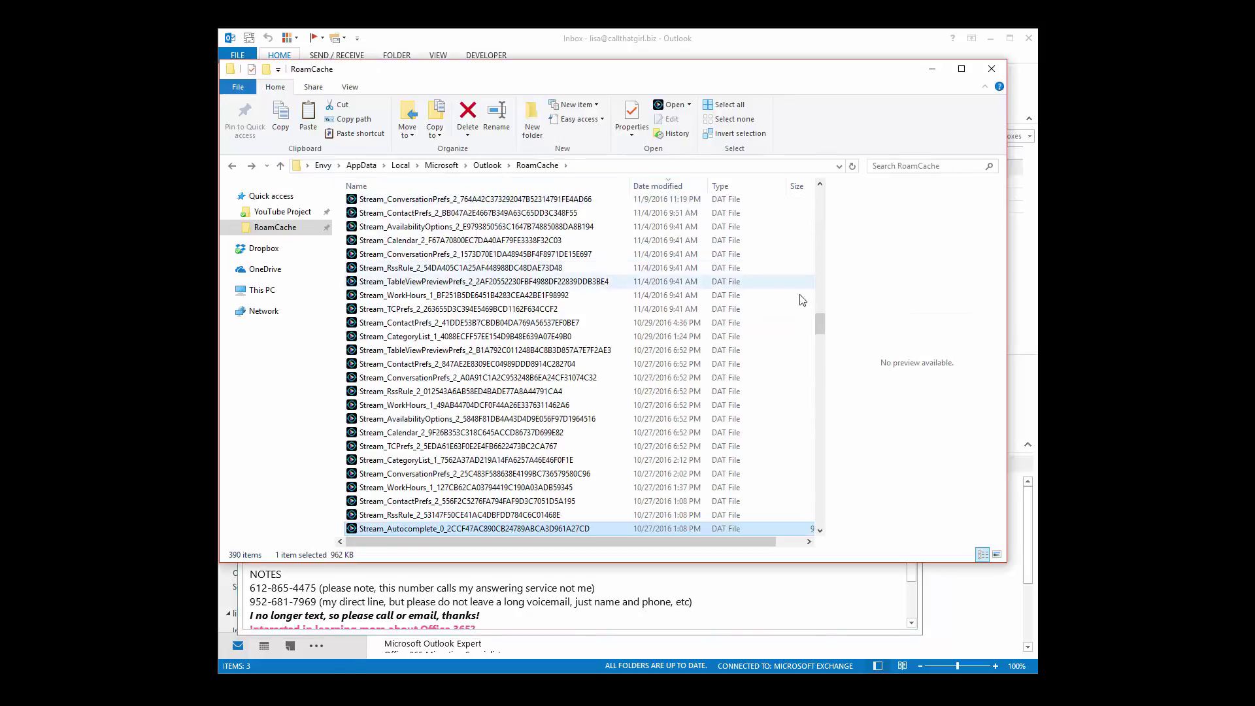
drag(818, 322, 818, 197)
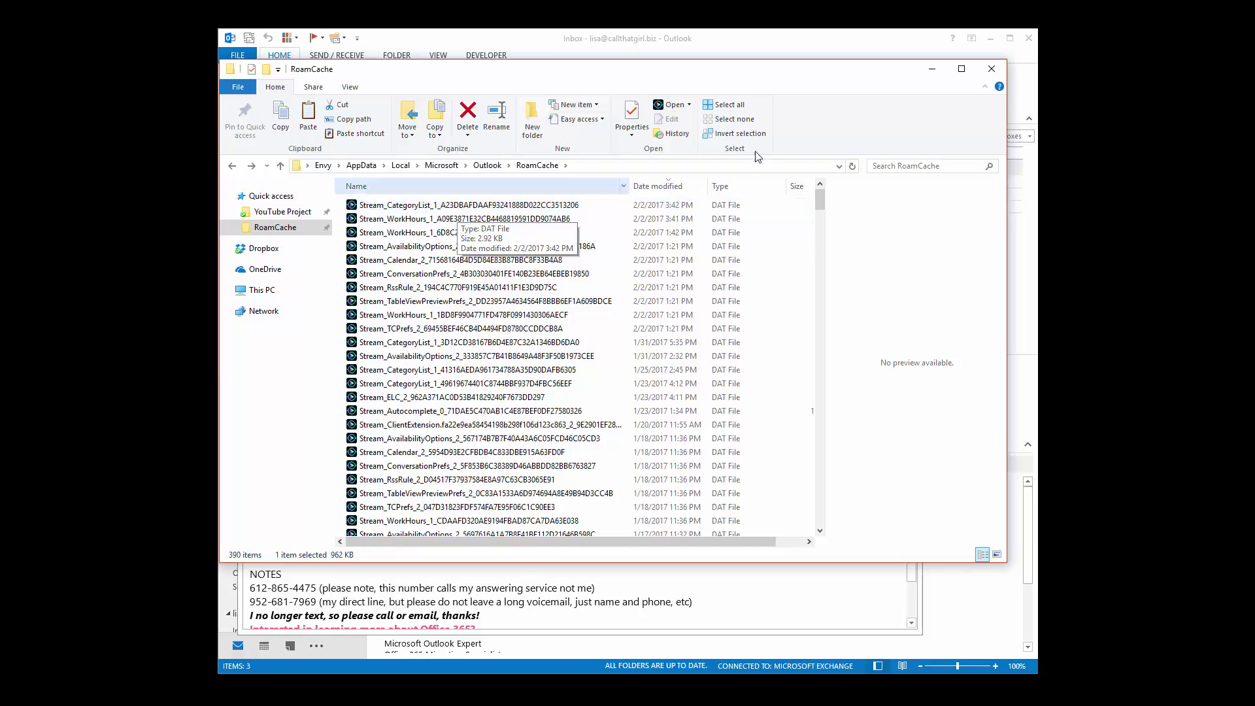
click(931, 69)
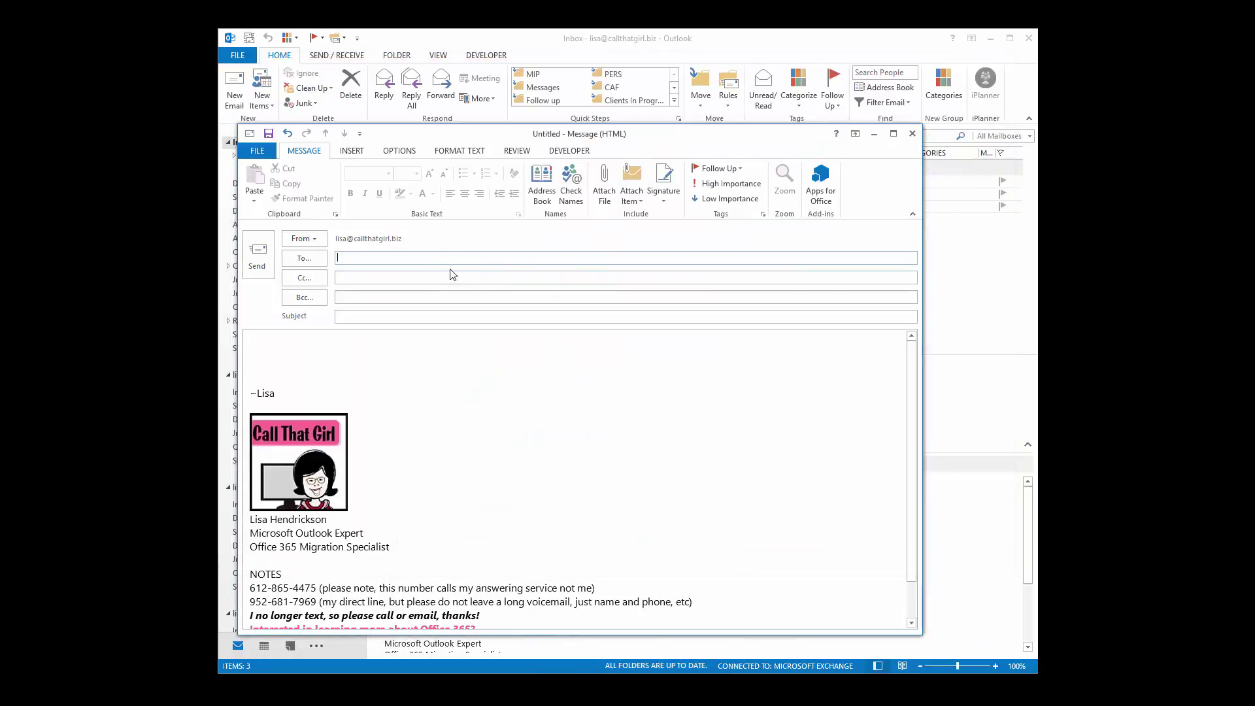
text(a)
Step: Clear the test letters from the To field and close the draft without saving
key(BackSpace)
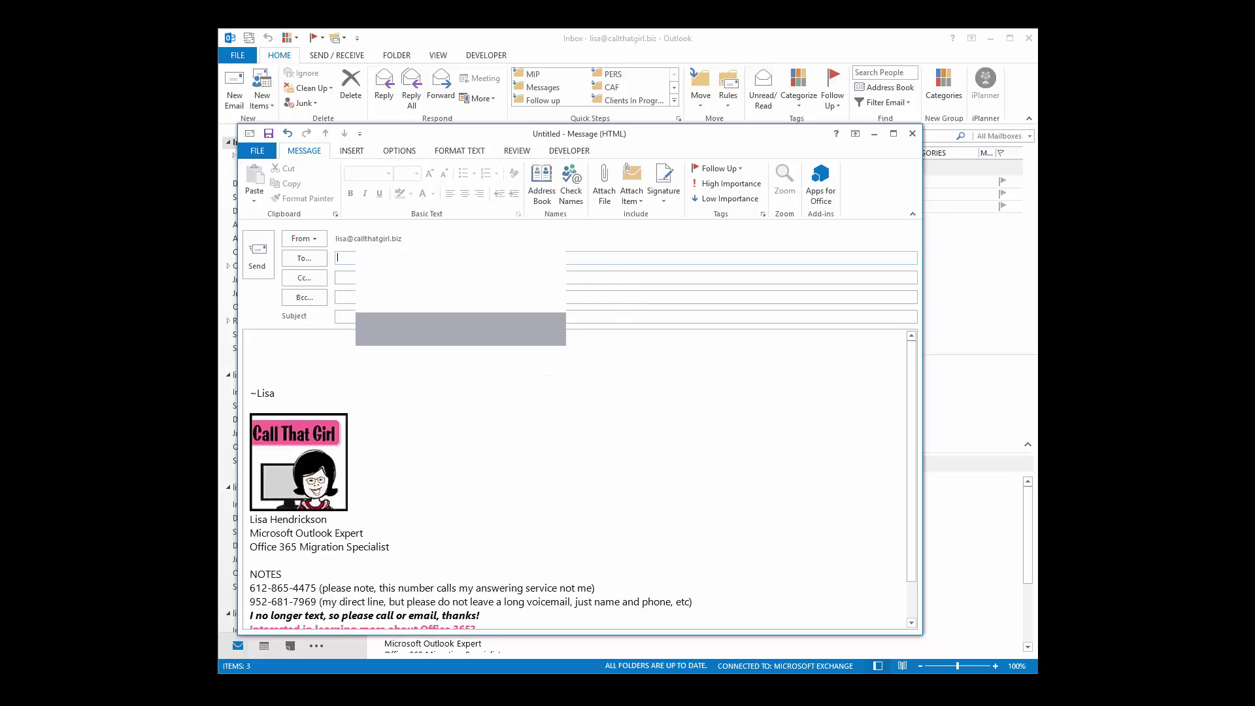
text(b)
key(BackSpace)
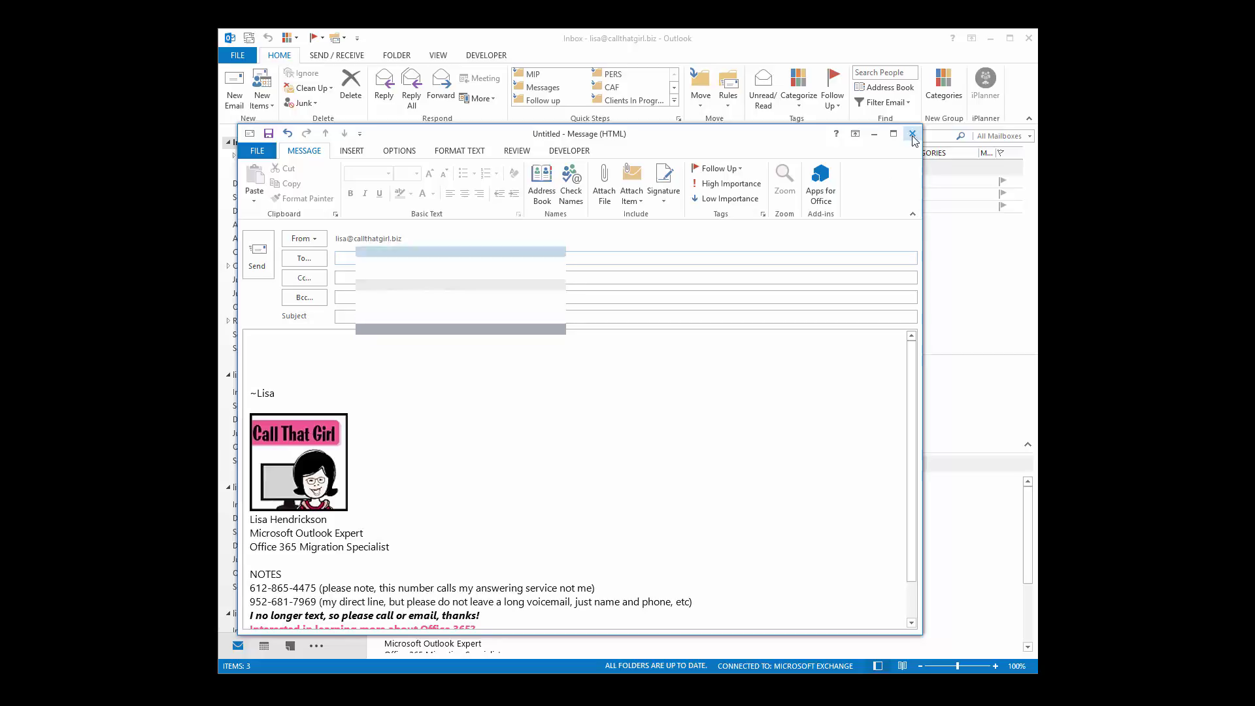
click(911, 135)
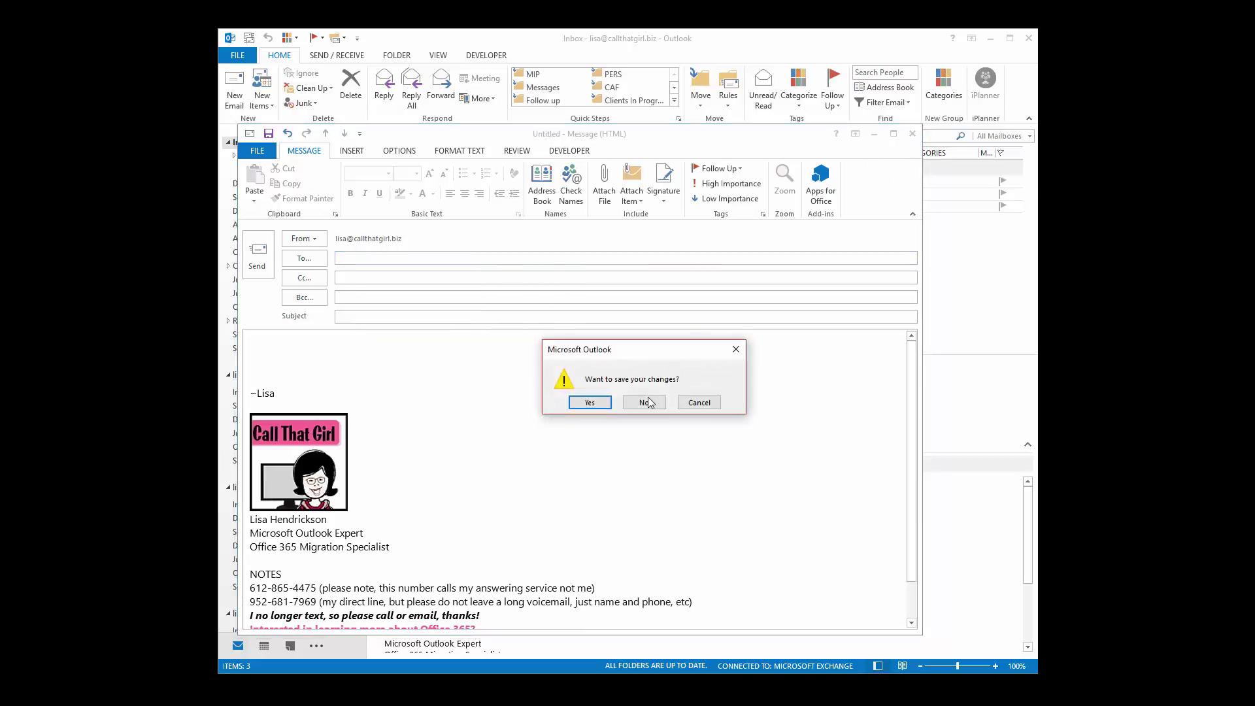
click(642, 402)
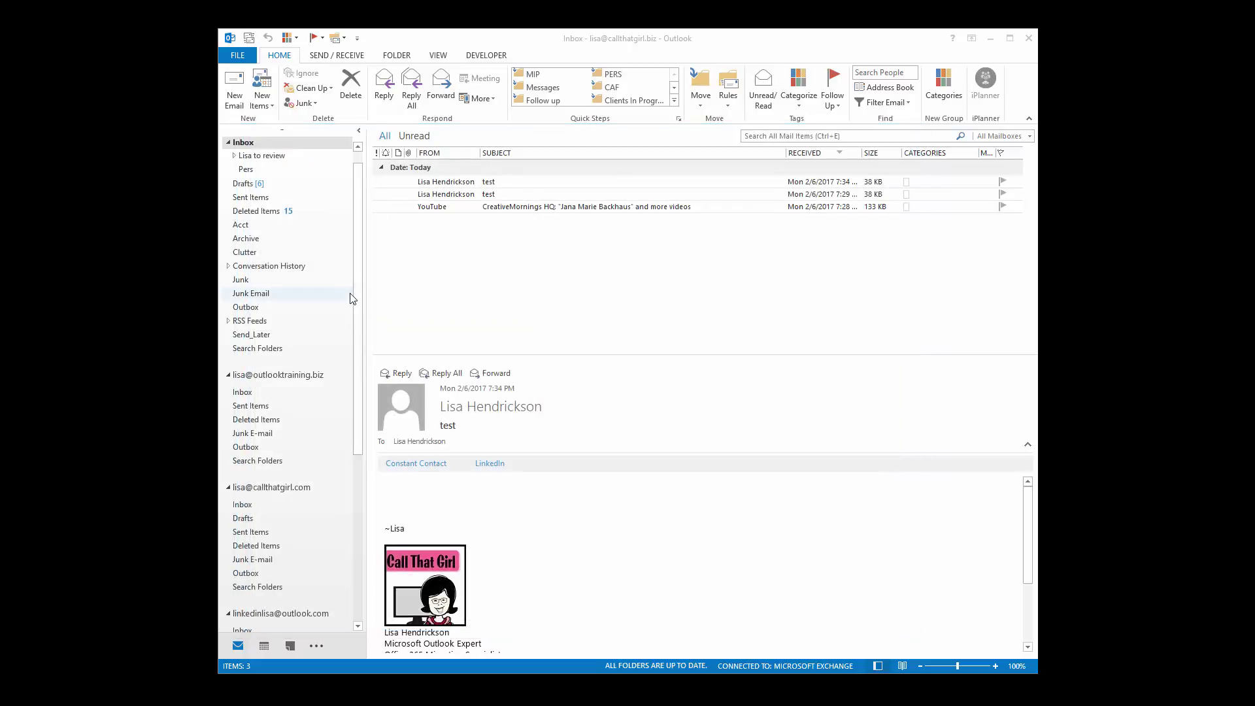
key(alt+Tab)
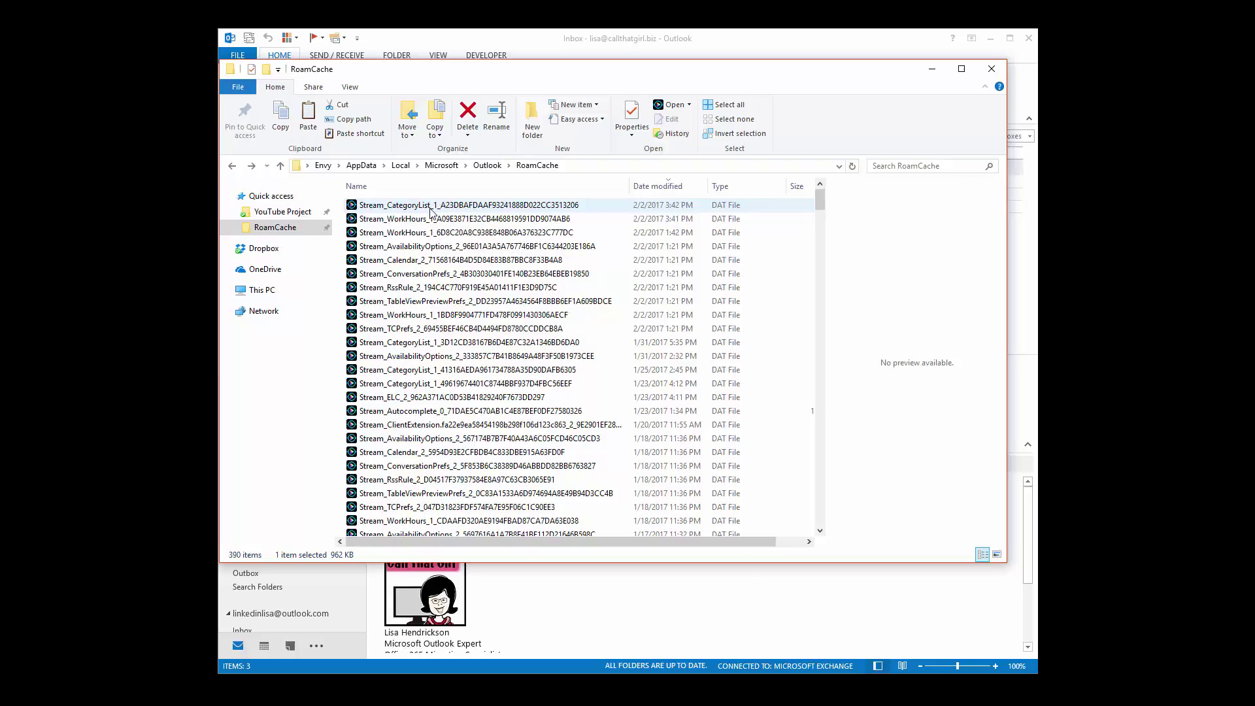
click(653, 187)
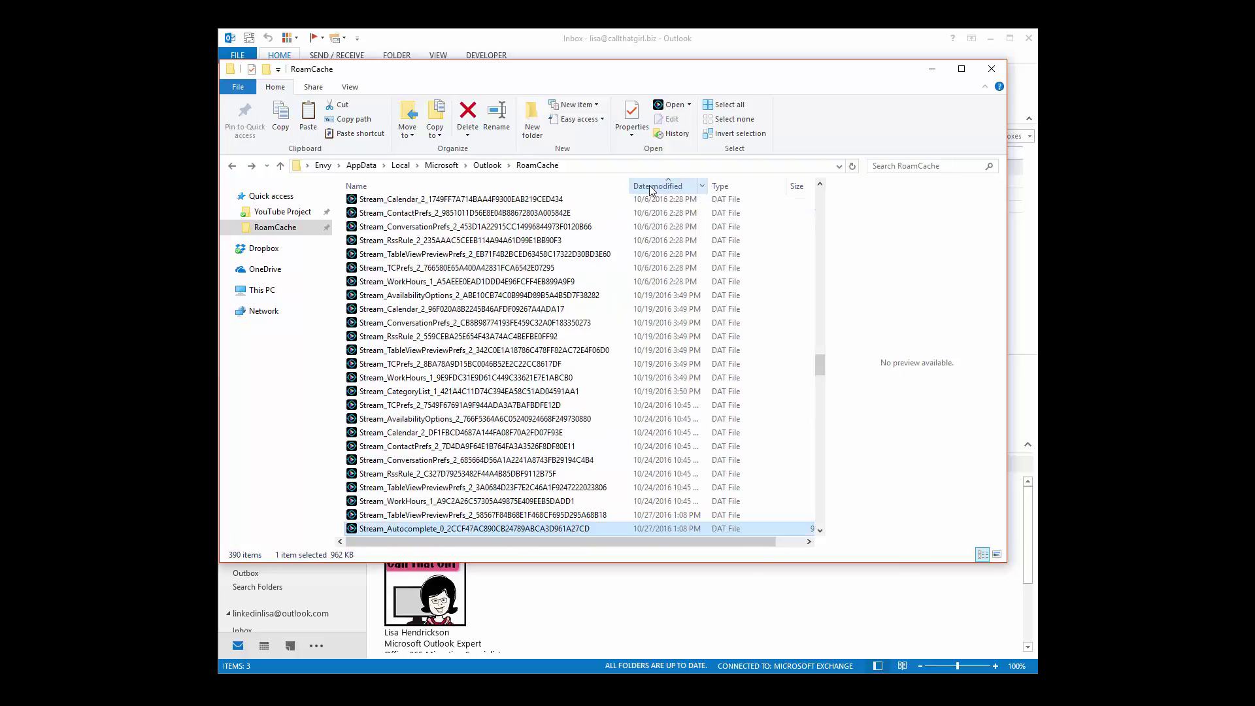
drag(821, 361, 821, 191)
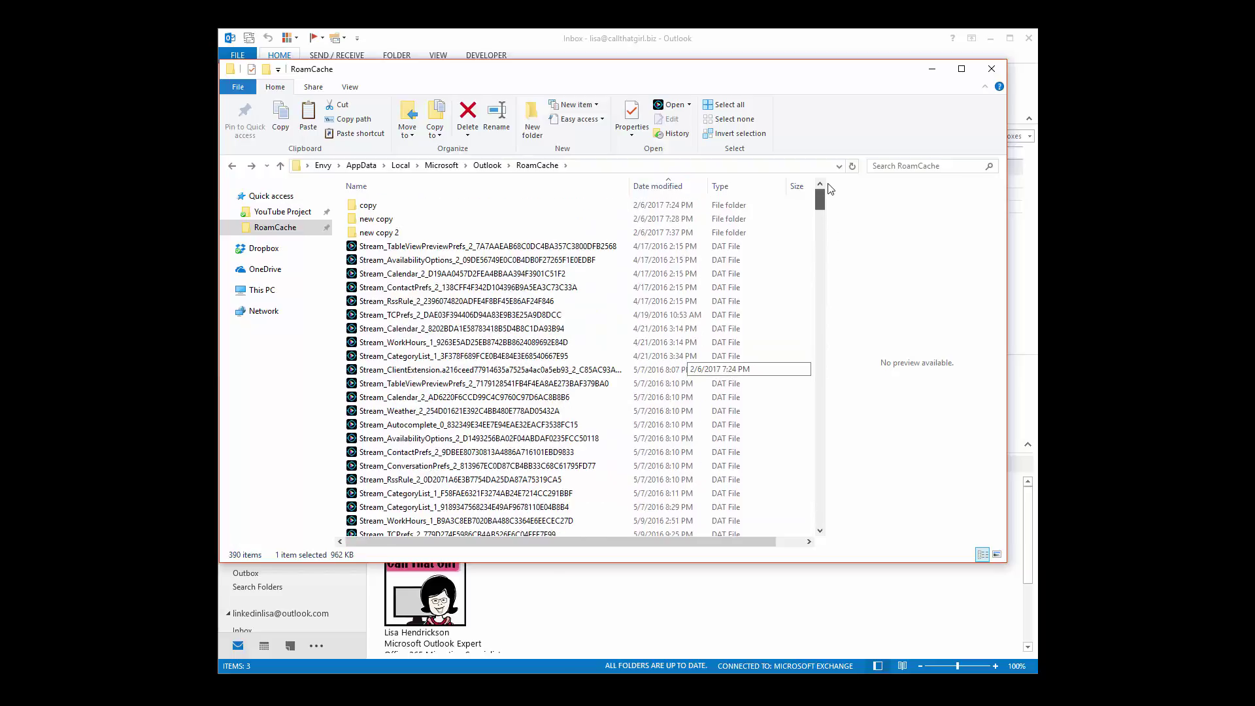
click(667, 186)
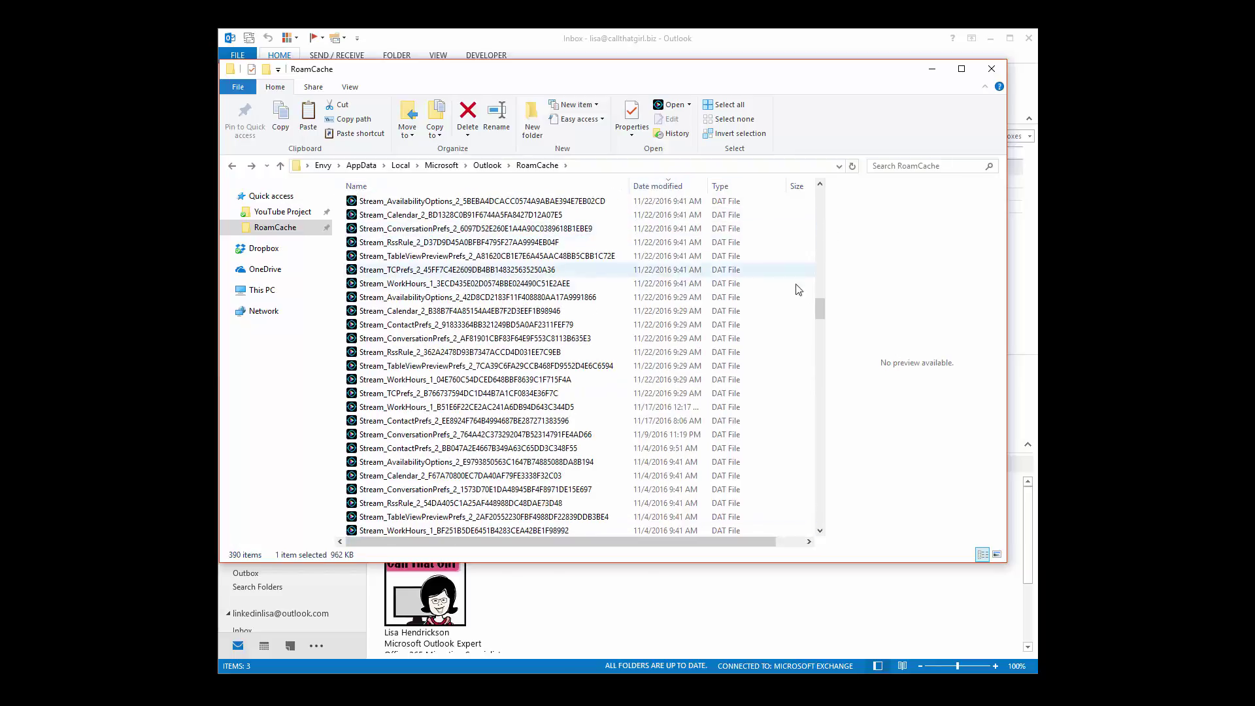
drag(821, 306, 821, 192)
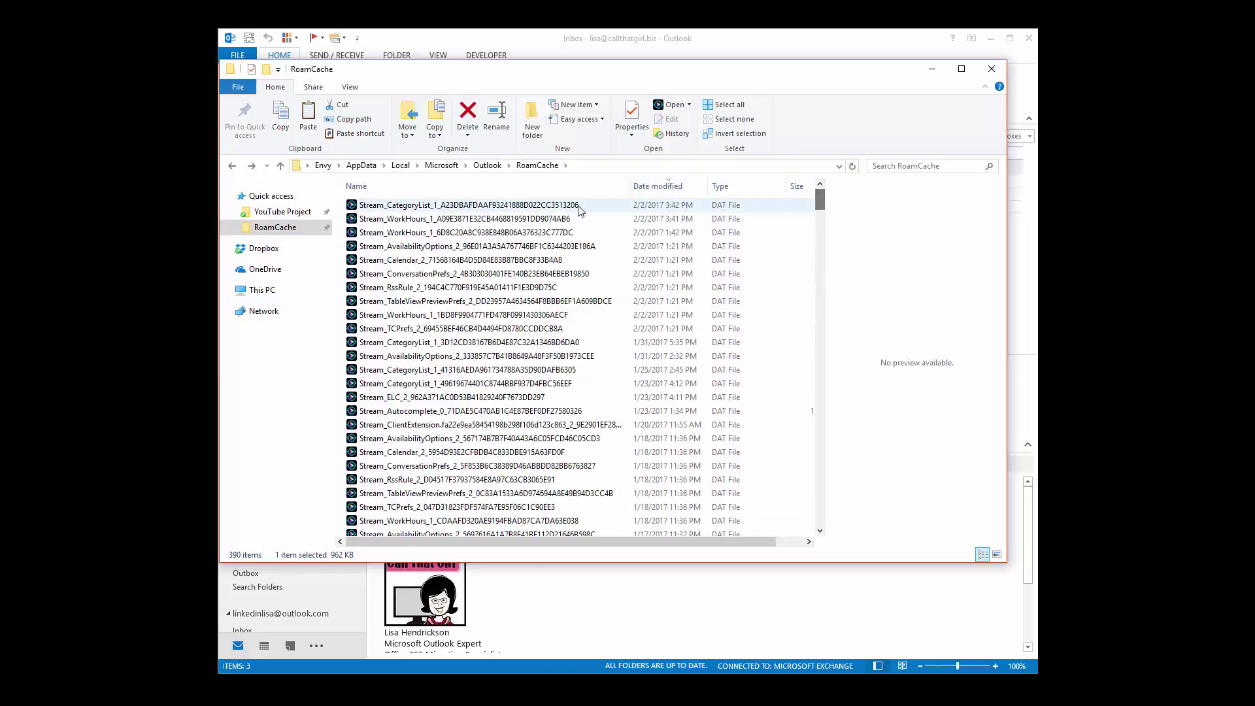